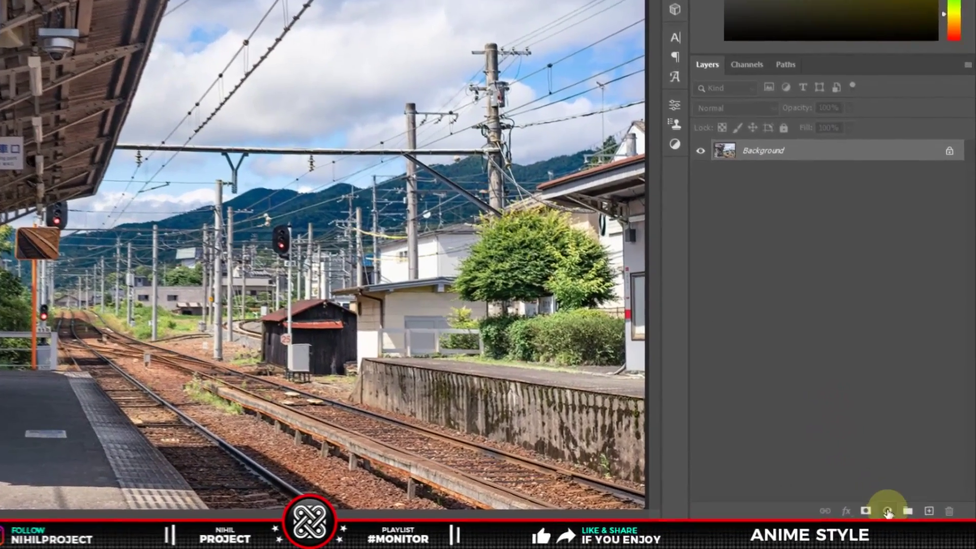
Step: Add a Levels adjustment layer with the shadow input level raised to 40
left_click(911, 522)
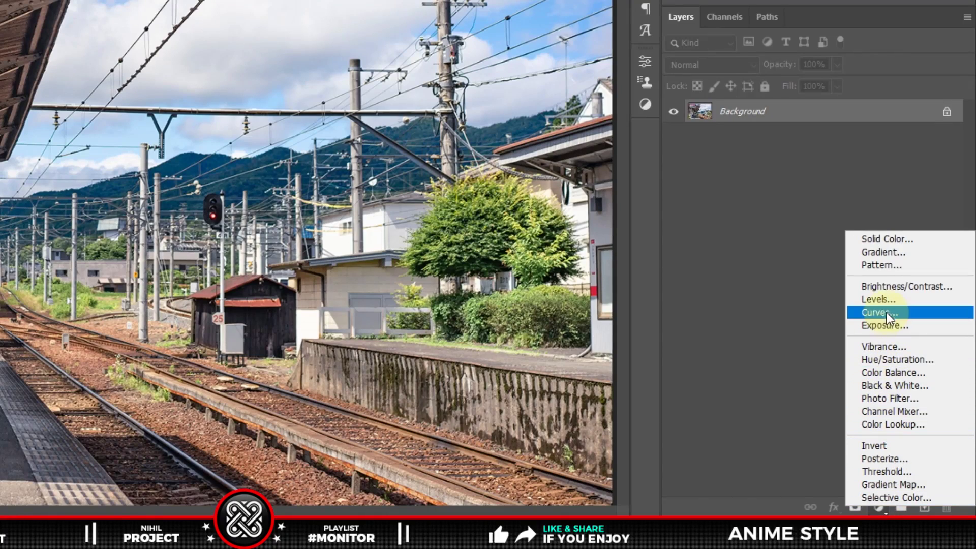
left_click(874, 300)
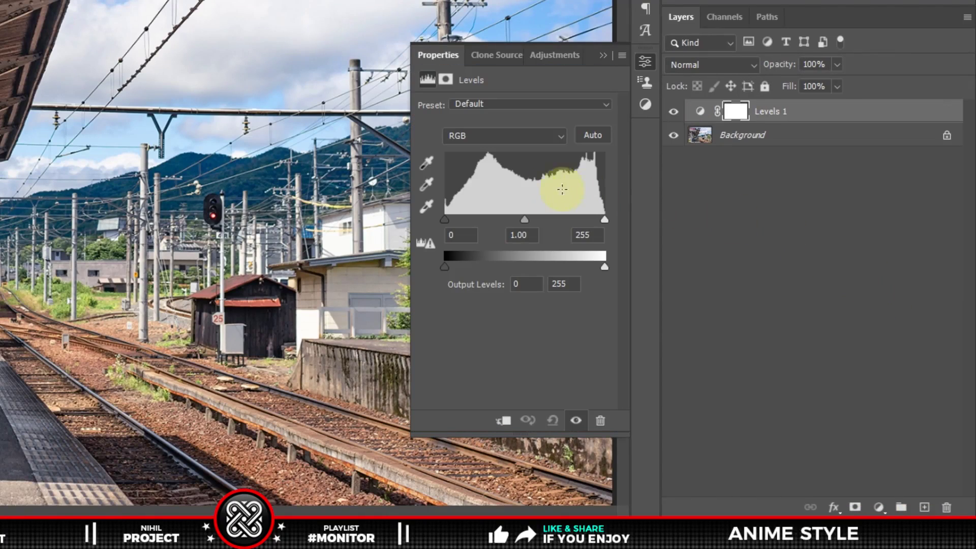
left_click(464, 235)
type("30")
key("Return")
type("40")
key("Return")
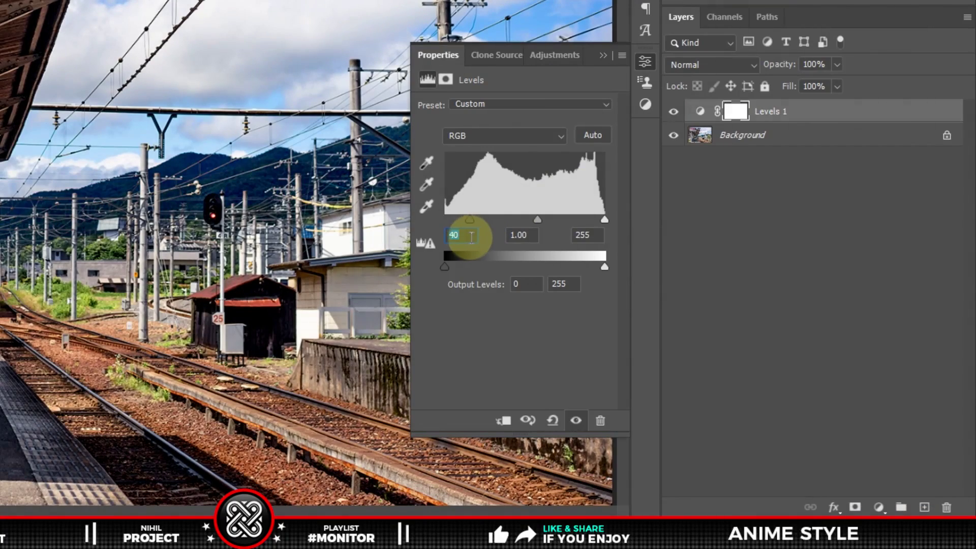
Step: Set the Levels midtone to 0.75, highlight input to 250 and output black to 2
left_click(522, 234)
type("0.8")
key("Return")
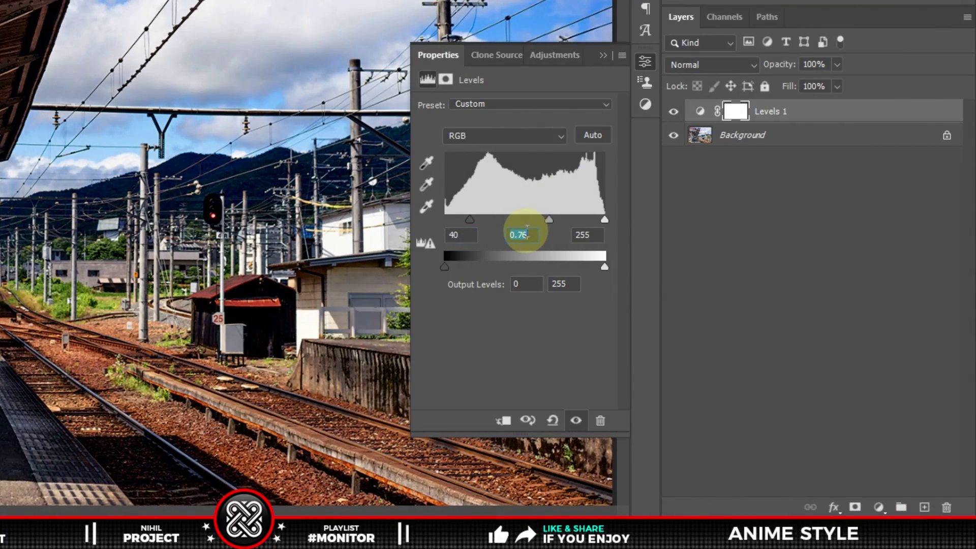
type("0.75")
key("Return")
left_click(594, 231)
key("Tab")
type("2")
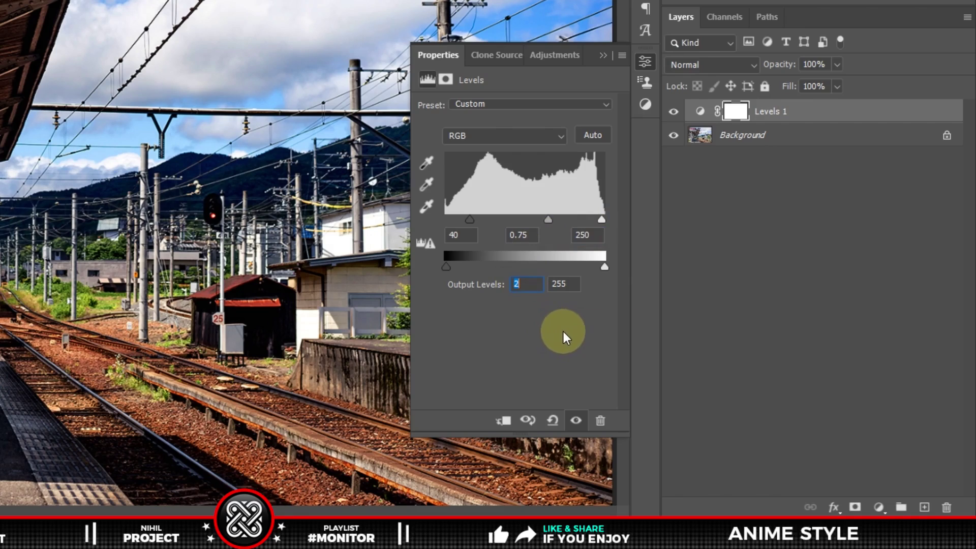
left_click(885, 507)
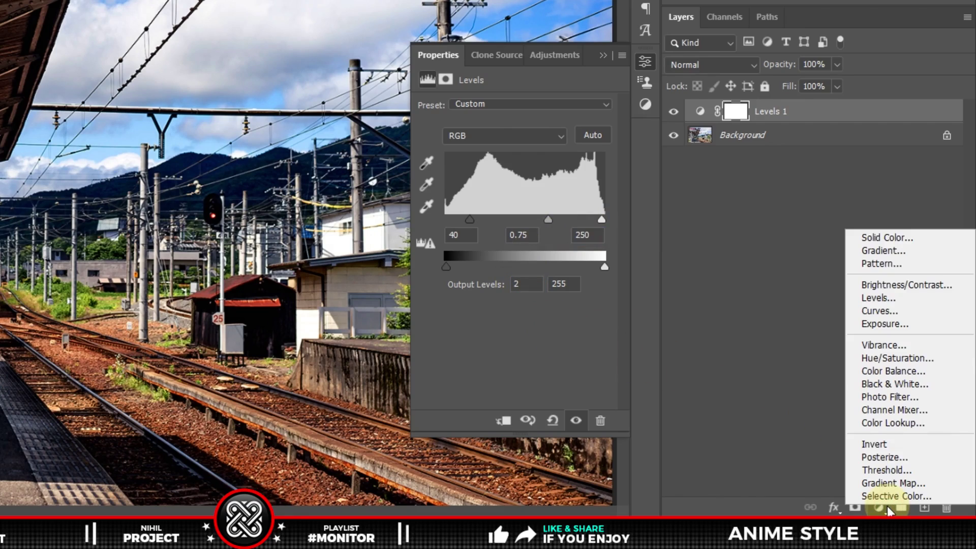
Step: Add a Hue/Saturation adjustment layer with saturation -65 and lightness -15
left_click(888, 359)
left_click(600, 183)
type("-65")
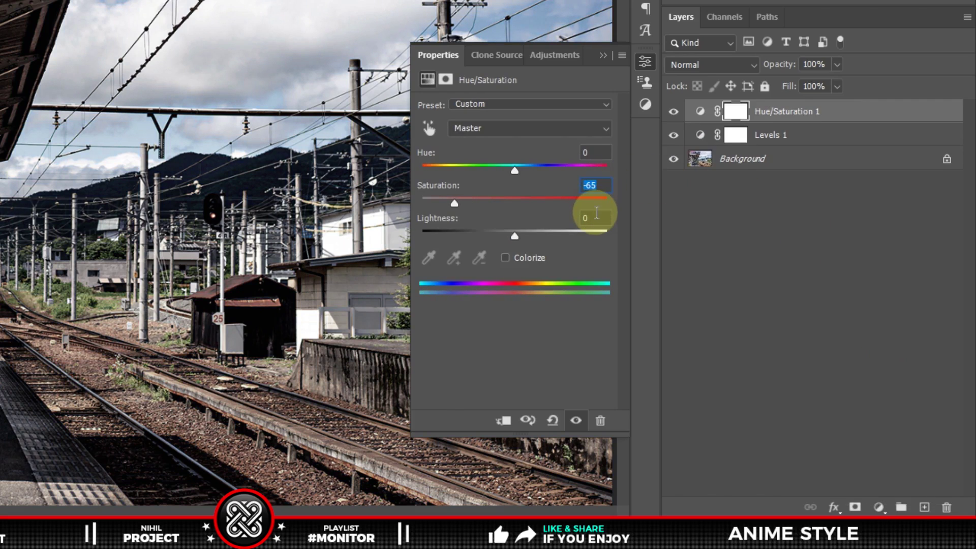
type("-15")
key("Return")
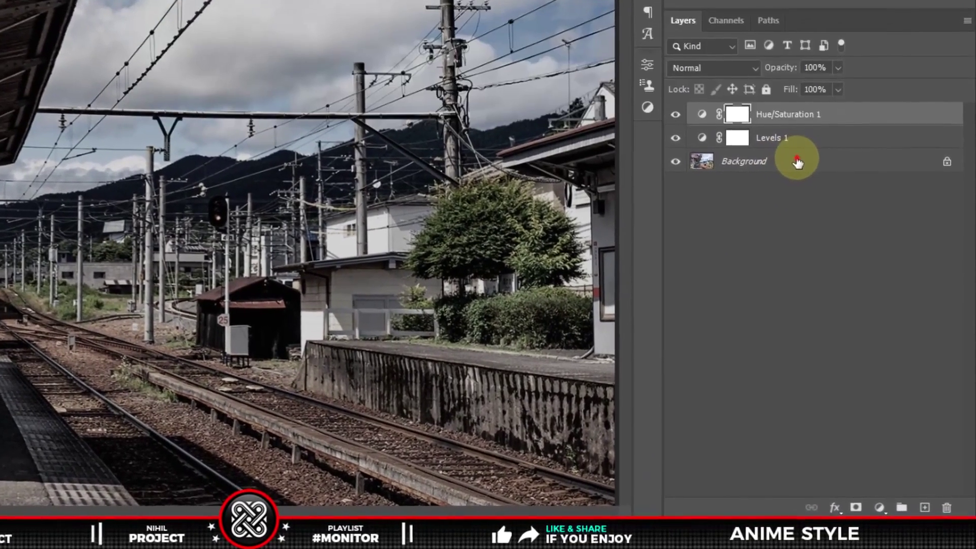
Step: Select the Background, Levels and Hue/Saturation layers and merge them with Ctrl+E
left_click(796, 162, "shift")
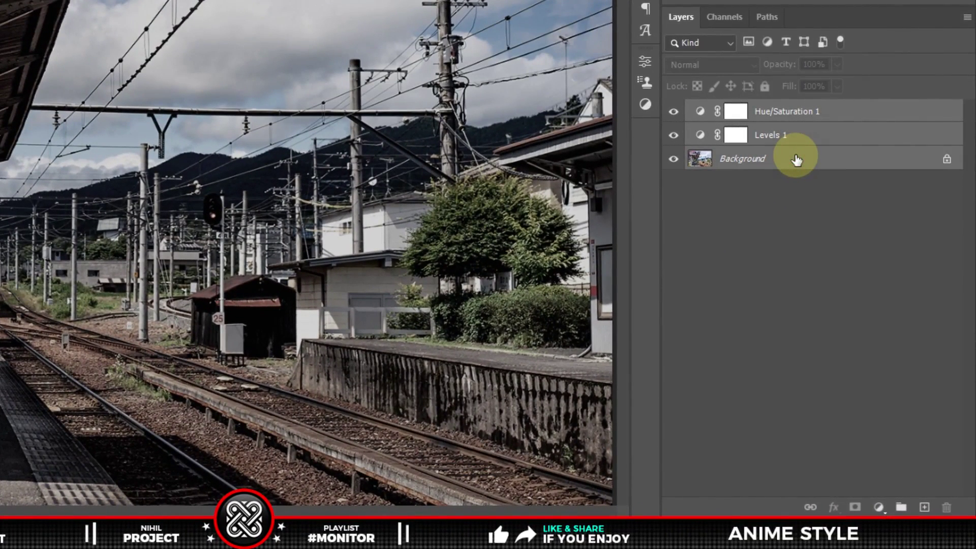
key("ctrl+e")
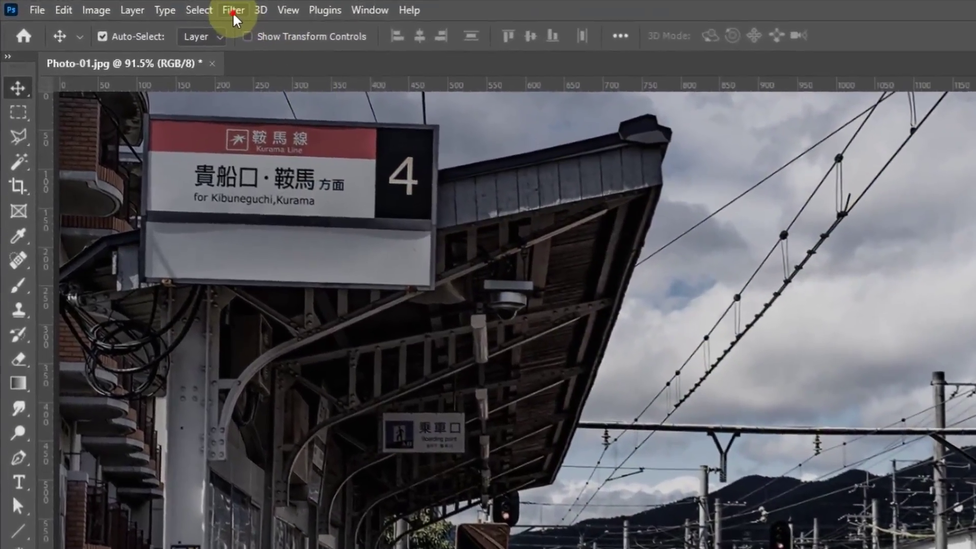
Step: Enable the Color Transfer neural filter in Custom mode and browse for an anime reference image
left_click(233, 11)
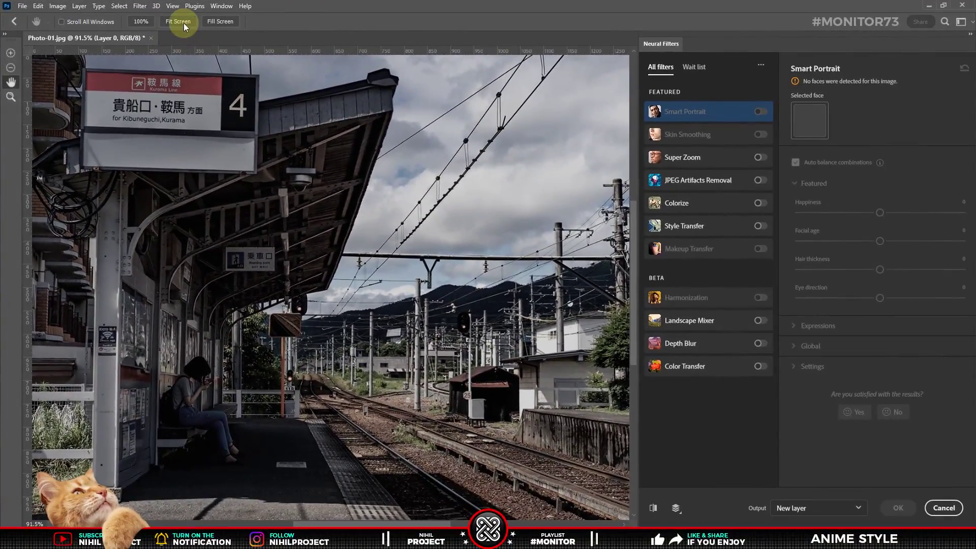
left_click(184, 23)
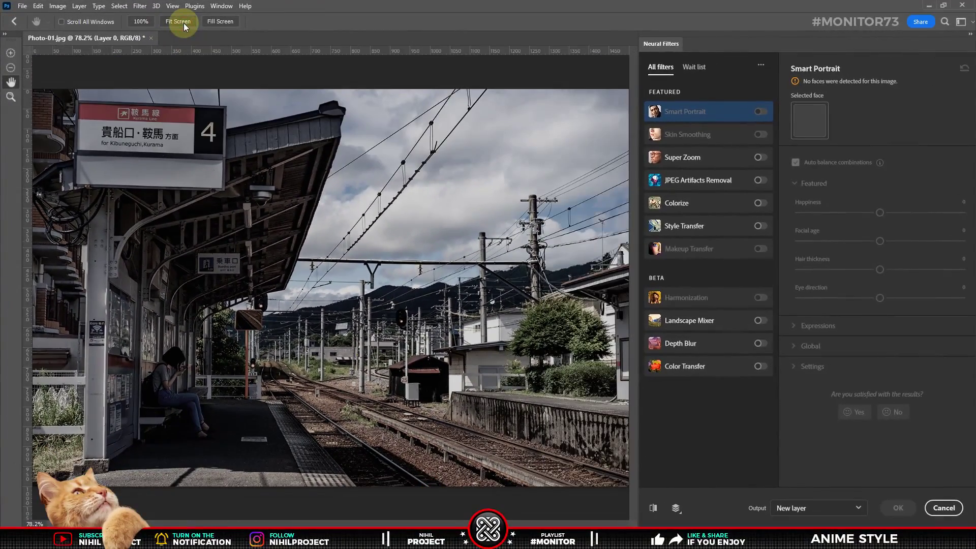
left_click(760, 366)
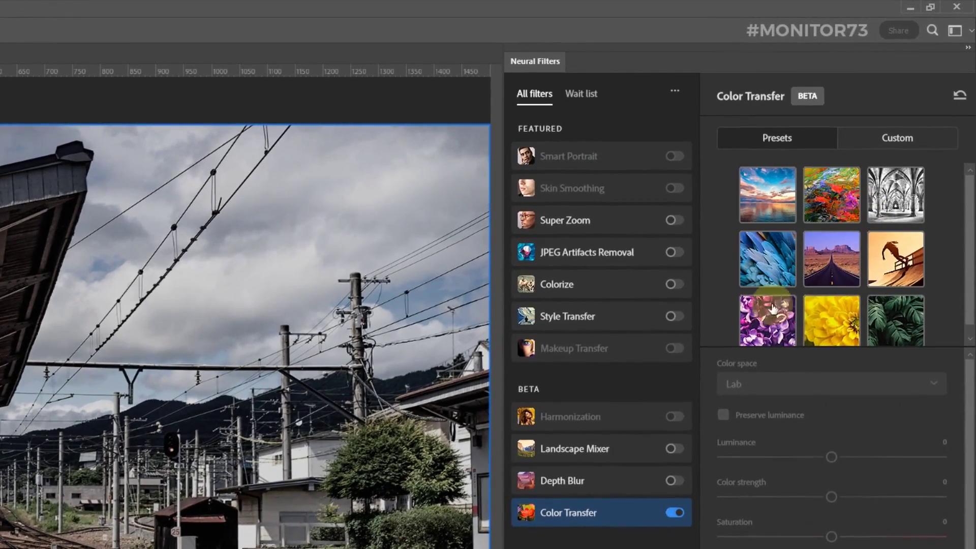
left_click(893, 138)
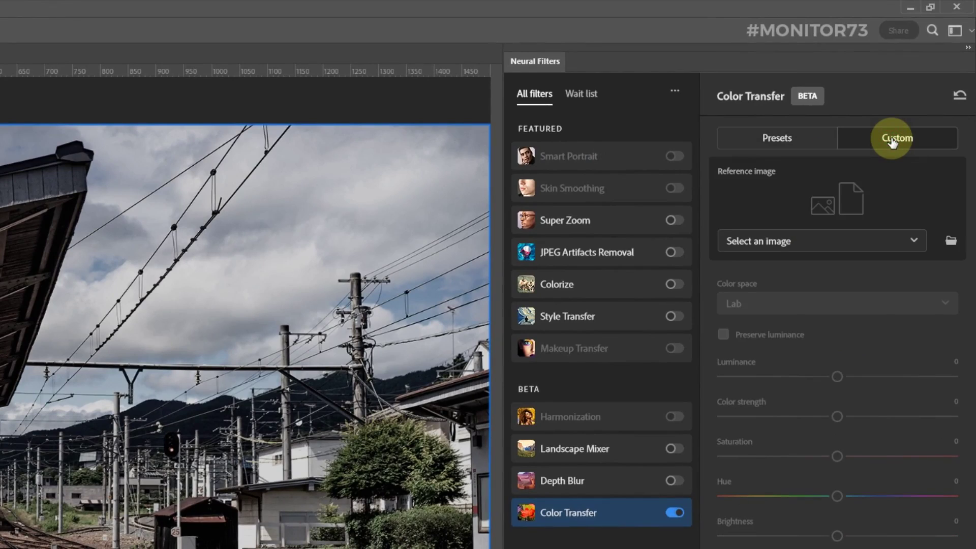
left_click(951, 241)
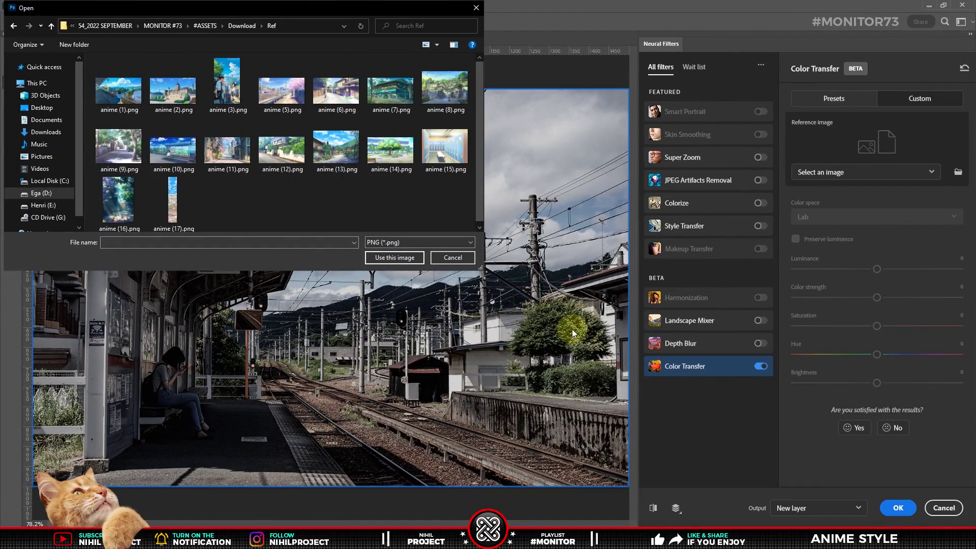
Step: Transfer colours from anime (1).png in RGB colour space, output as a new layer
left_click(125, 102)
double_click(128, 96)
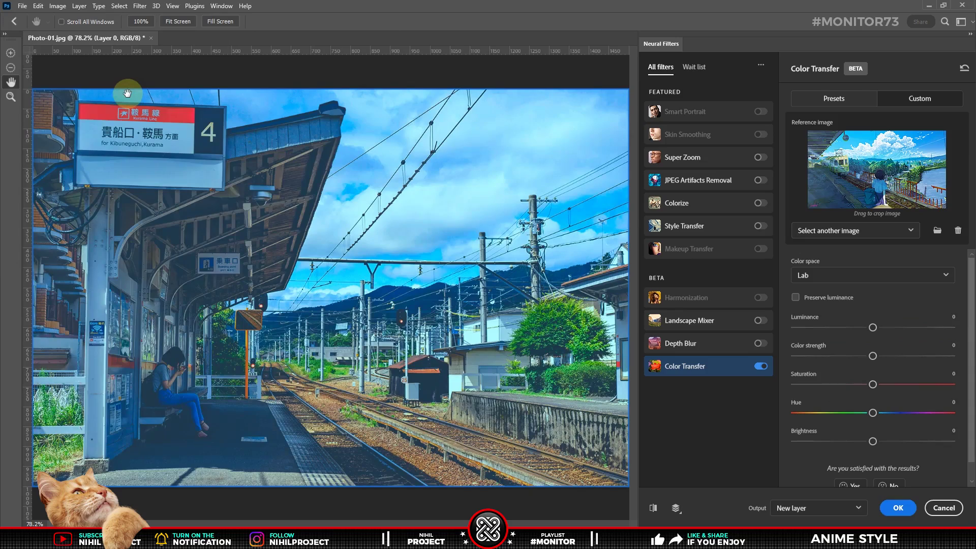
left_click(816, 274)
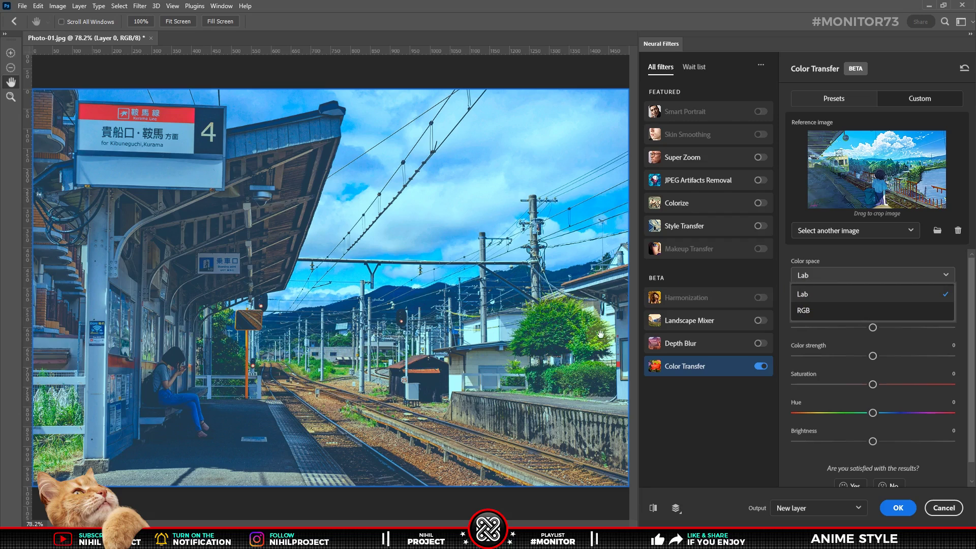
left_click(815, 311)
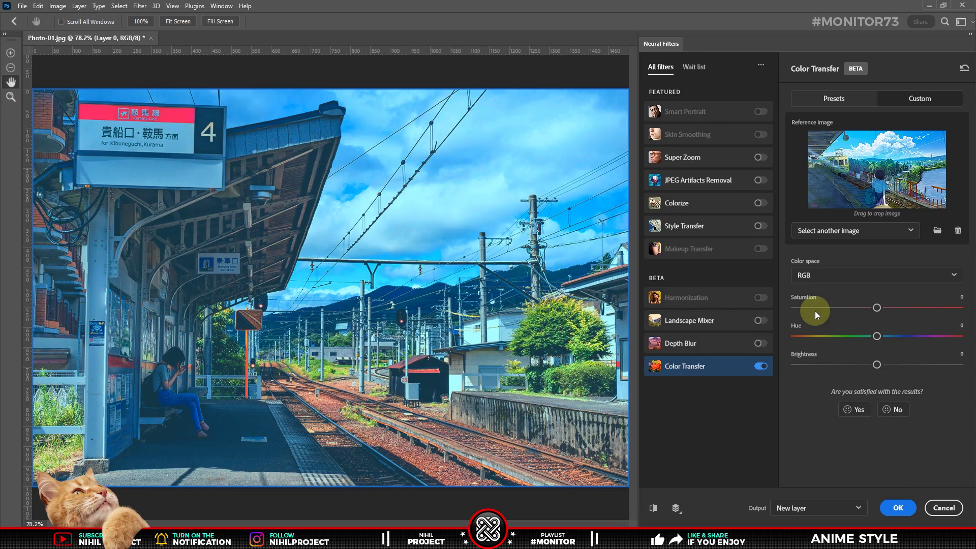
left_click(655, 507)
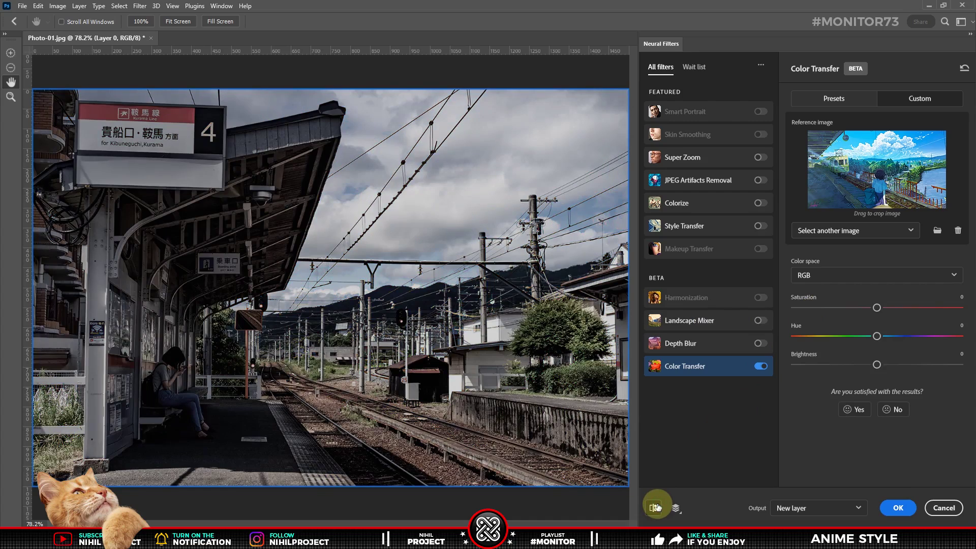
left_click(655, 507)
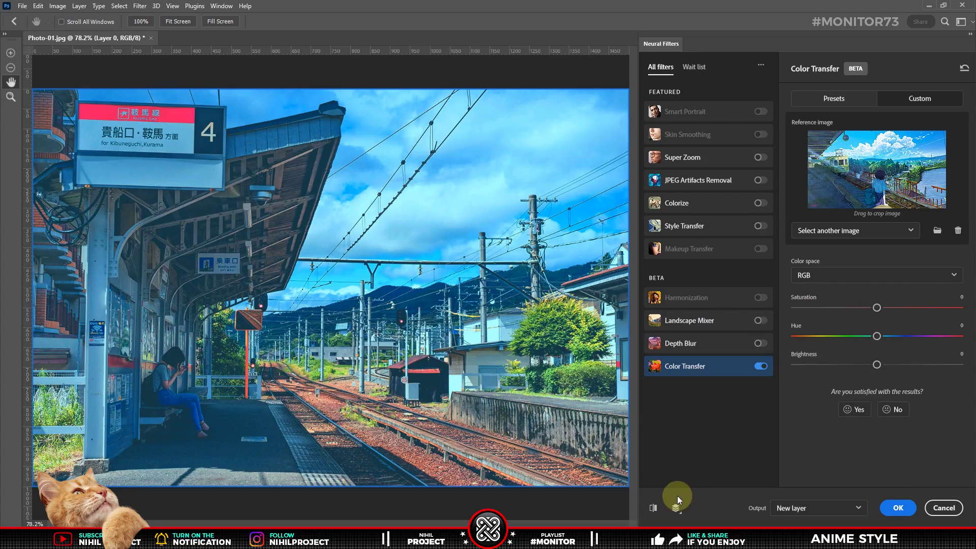
left_click(898, 508)
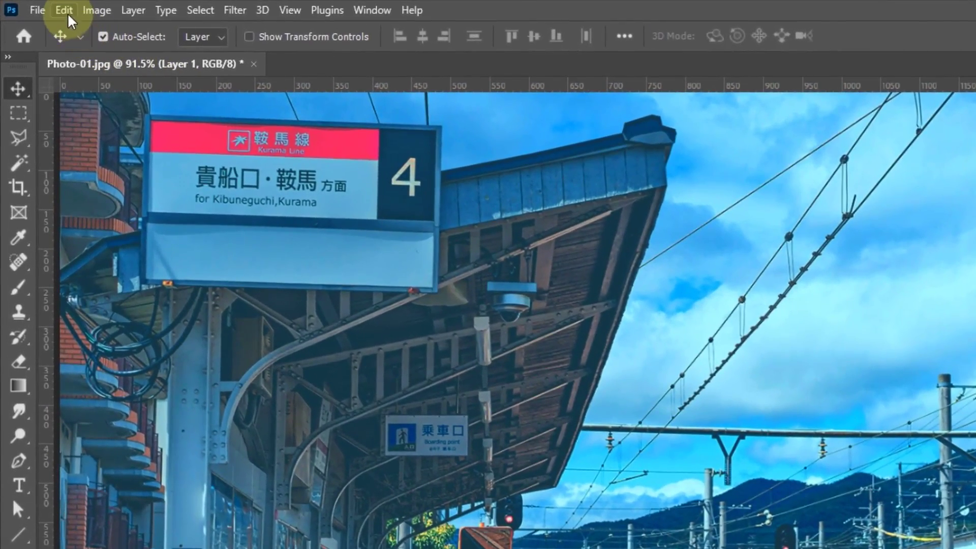
Step: Start Sky Replacement and choose the first Anime Sky preset
left_click(61, 9)
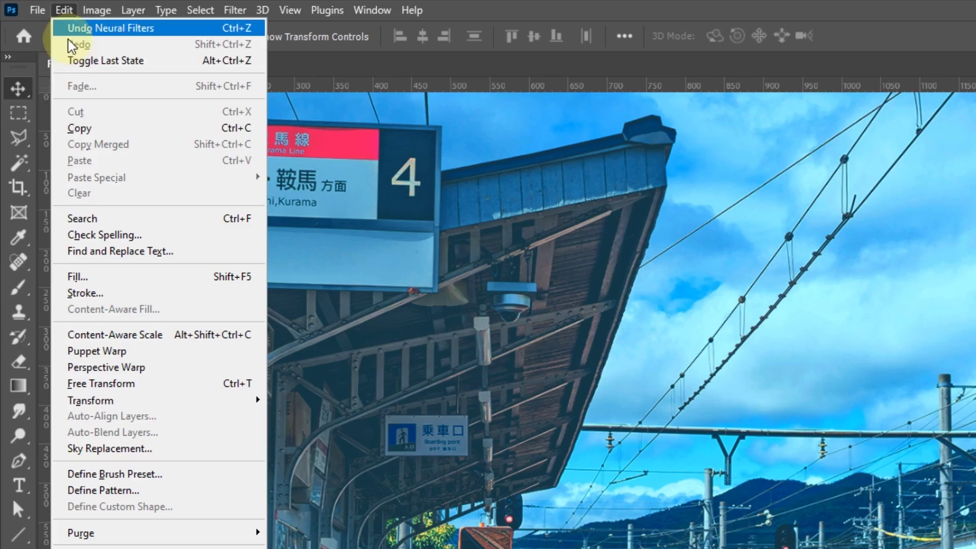
left_click(107, 448)
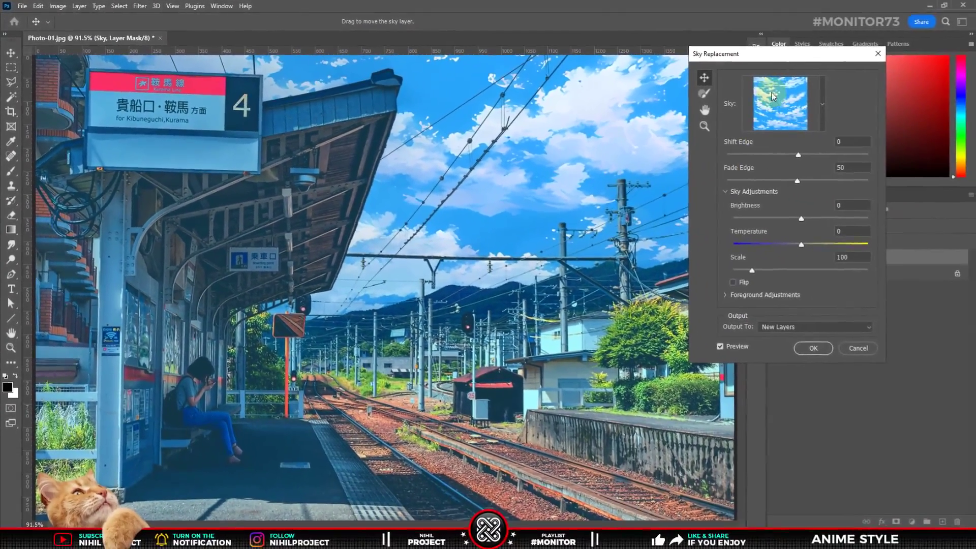
left_click(770, 93)
left_click(757, 214)
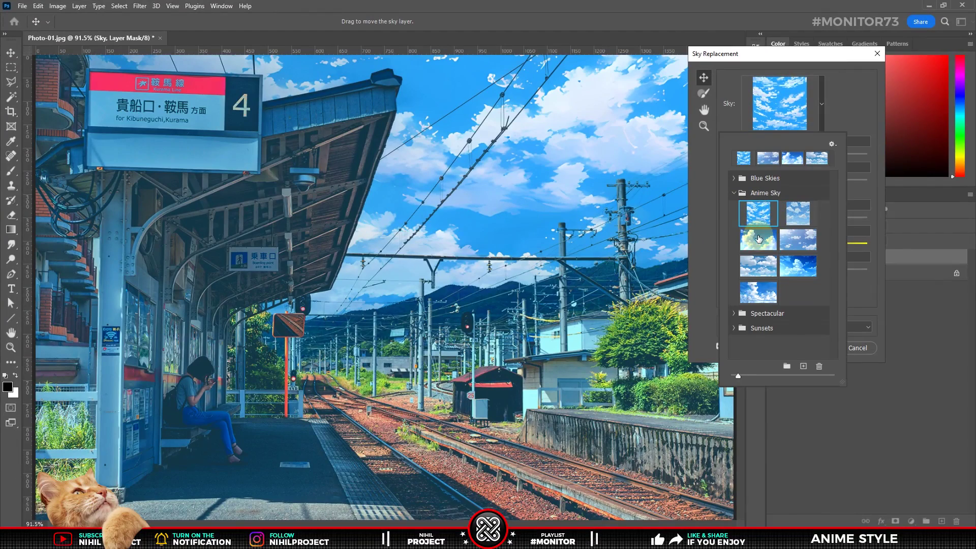
left_click(759, 239)
left_click(760, 217)
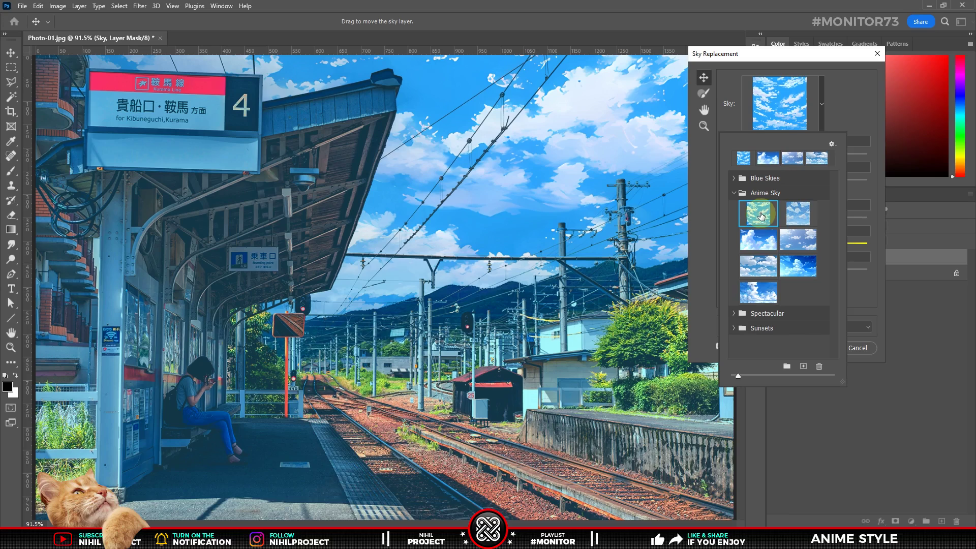
left_click(819, 110)
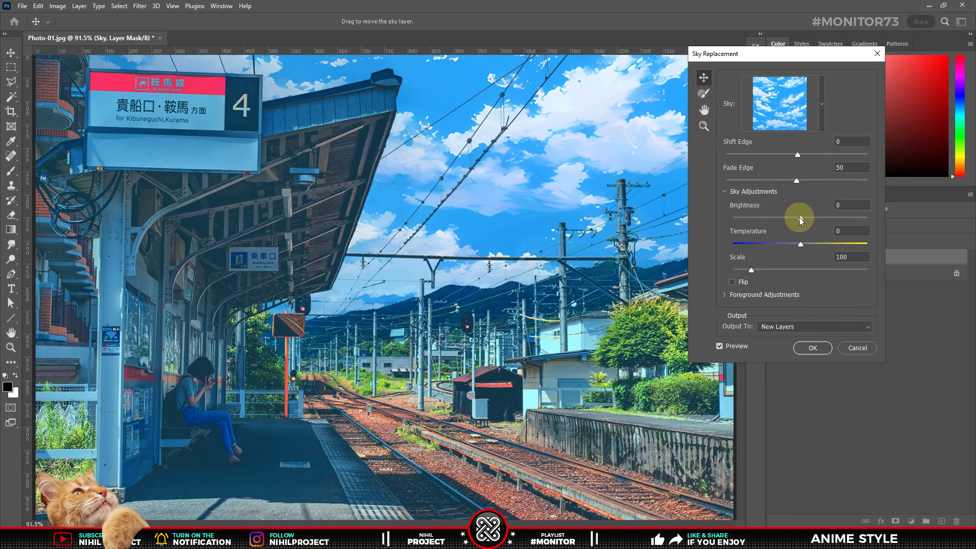
Step: Raise the sky brightness to 25 and output the replacement to new layers
left_click_drag(799, 217, 816, 219)
left_click(719, 346)
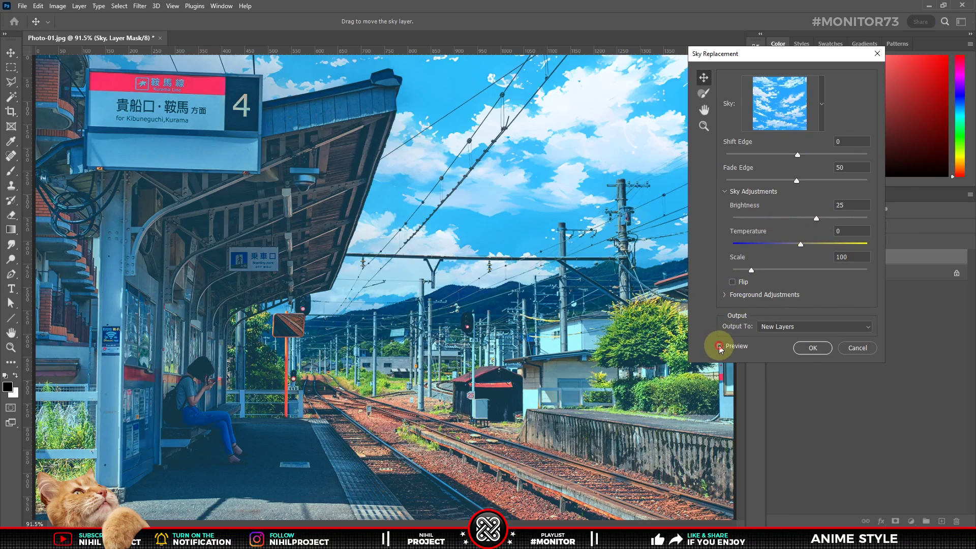
left_click(719, 346)
left_click(801, 349)
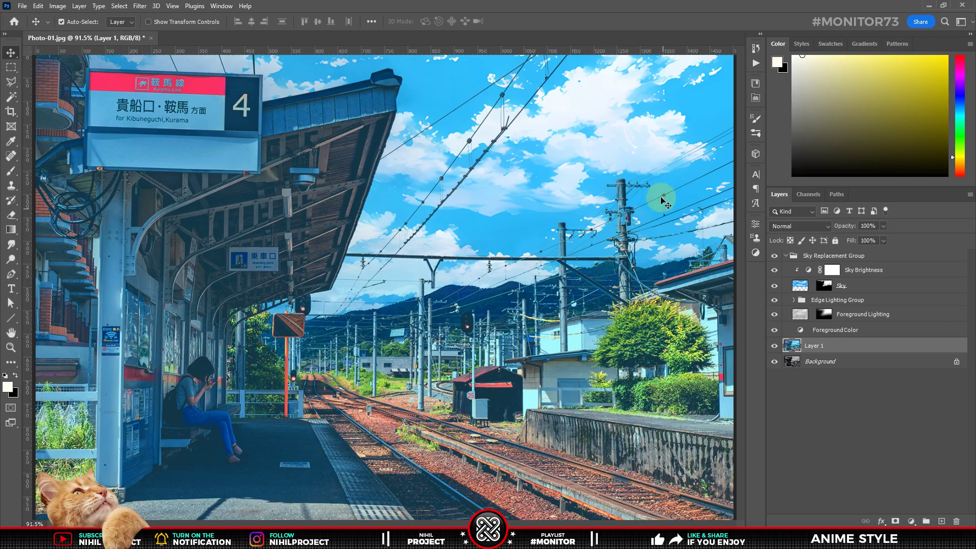
Step: Paint black on the Sky layer mask to restore the utility pole over the new sky
scroll(628, 222, "up", 5)
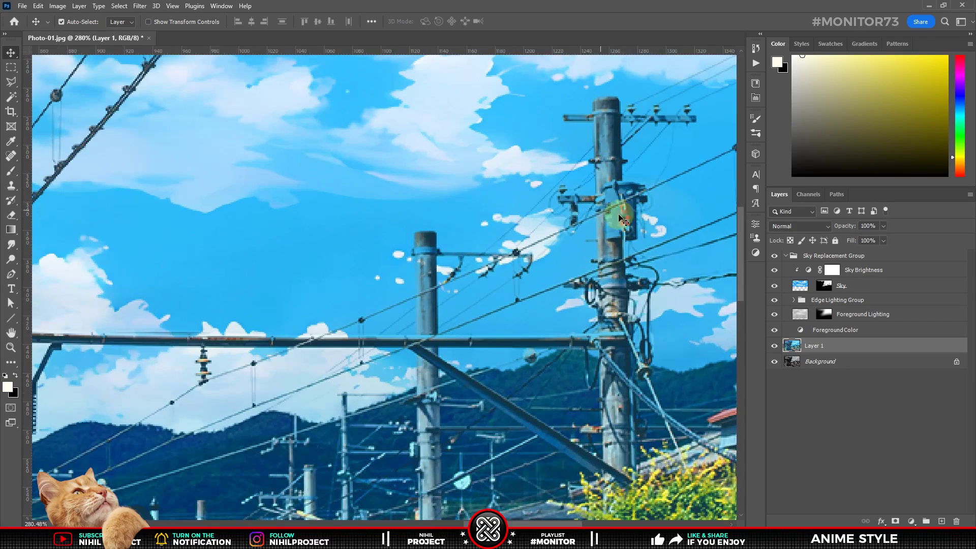
scroll(634, 211, "up", 2)
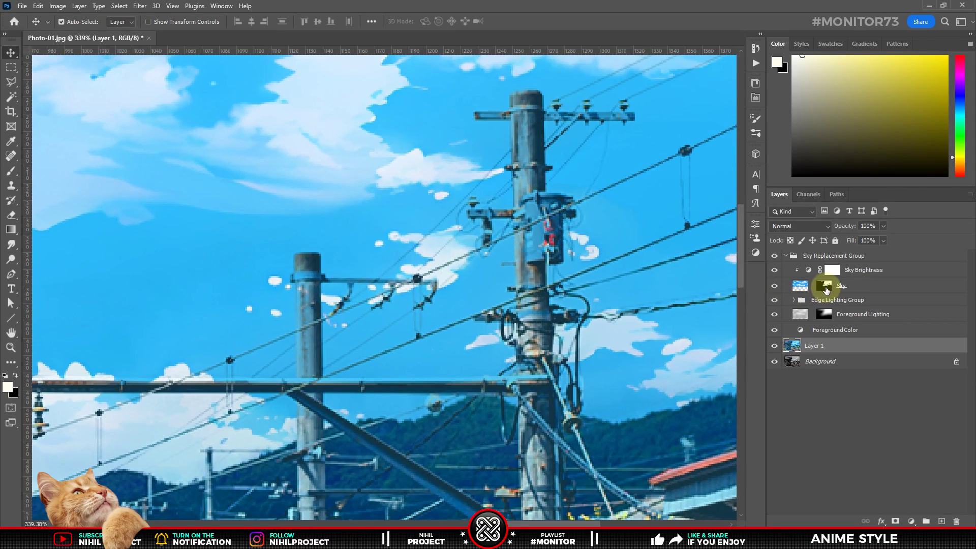
left_click(823, 286)
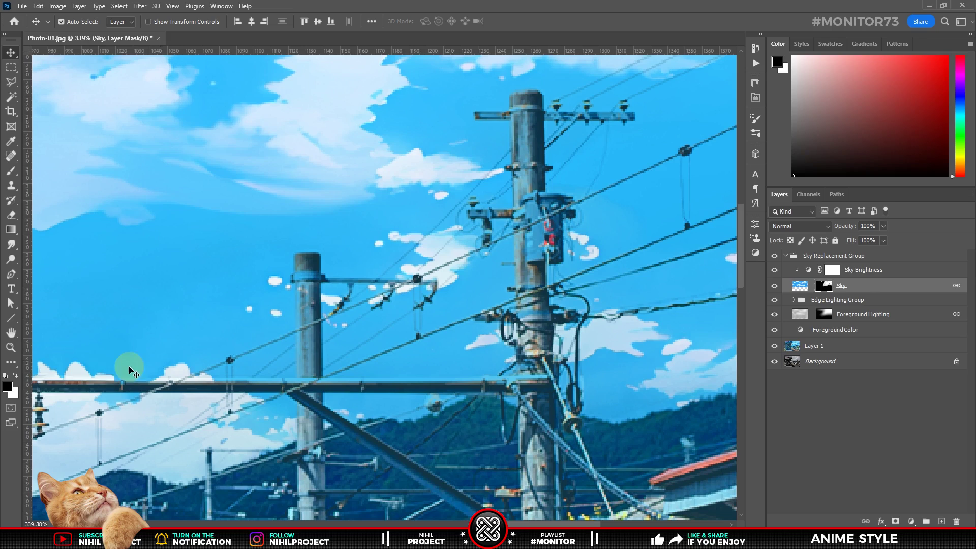
key("b")
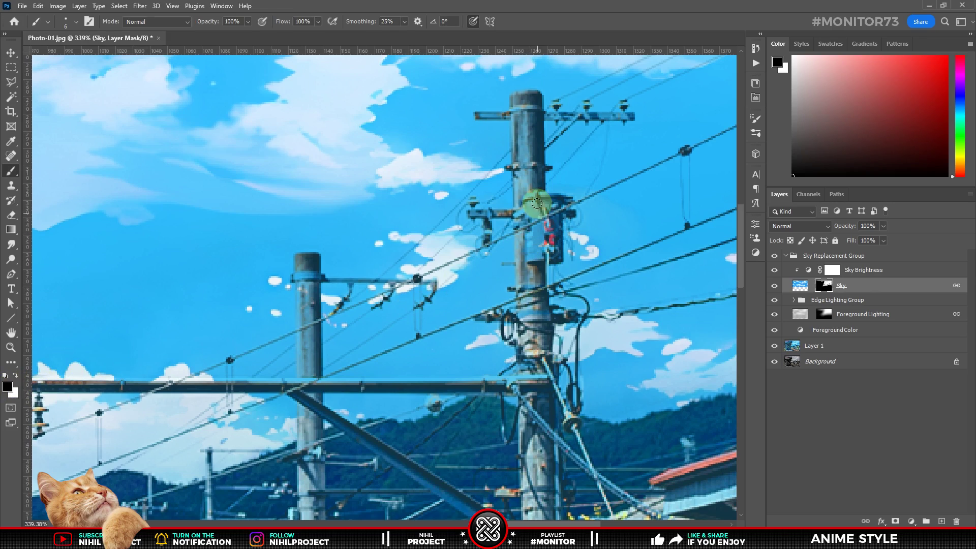
mouse_move(534, 196)
left_mouse_down()
mouse_move(529, 261)
mouse_move(527, 110)
left_mouse_up()
key("bracketleft")
key("bracketleft")
key("bracketleft")
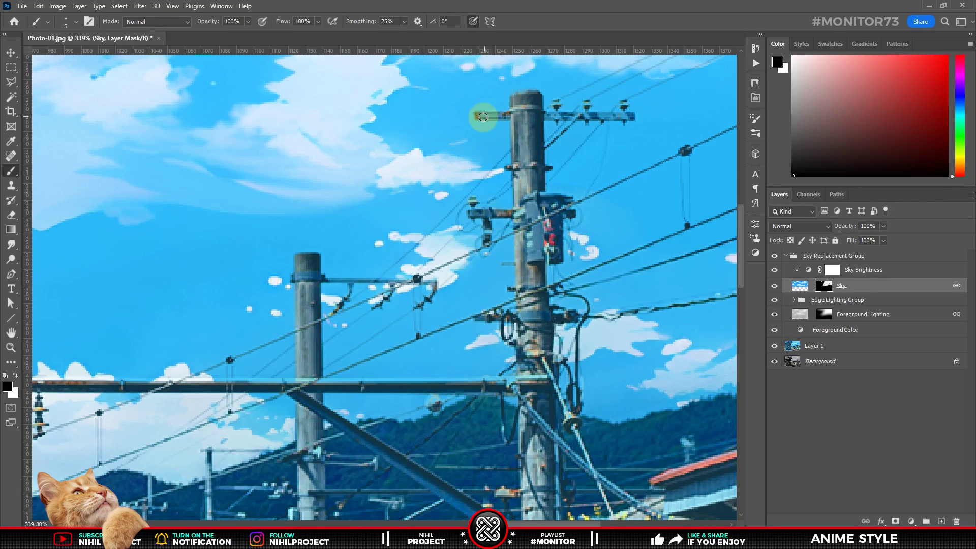
scroll(559, 197, "down", 5)
scroll(559, 197, "left", 3)
key("bracketright")
key("bracketright")
key("bracketright")
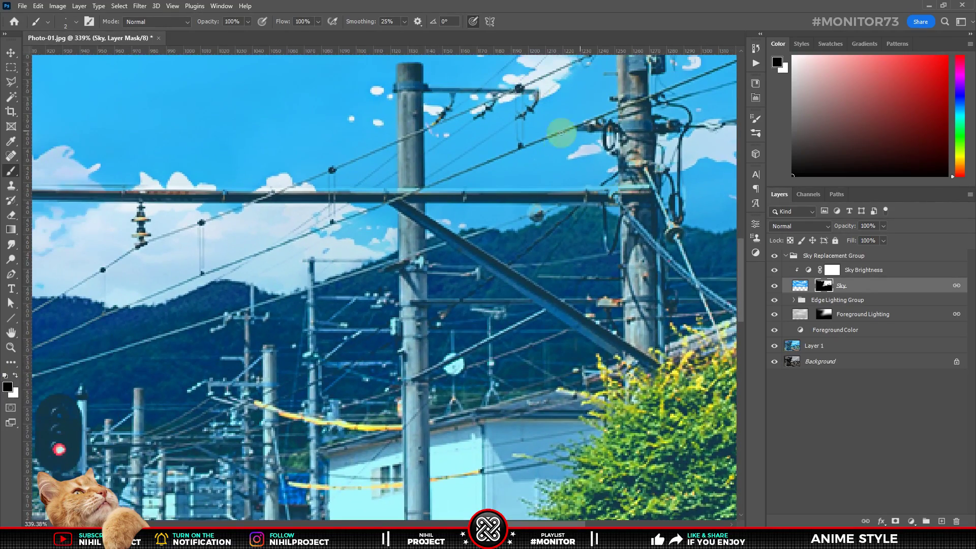
scroll(410, 192, "down", 2)
scroll(484, 191, "down", 2)
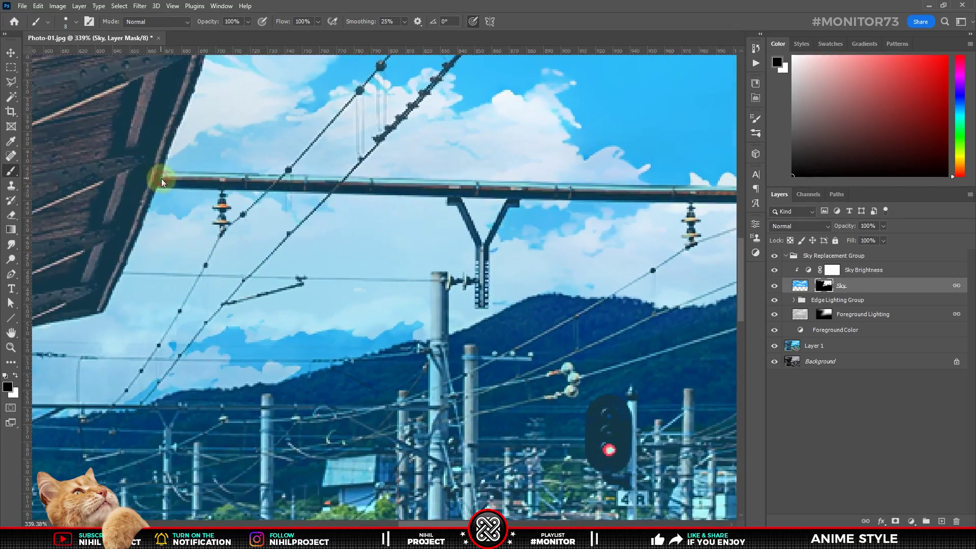
scroll(337, 245, "down", 3)
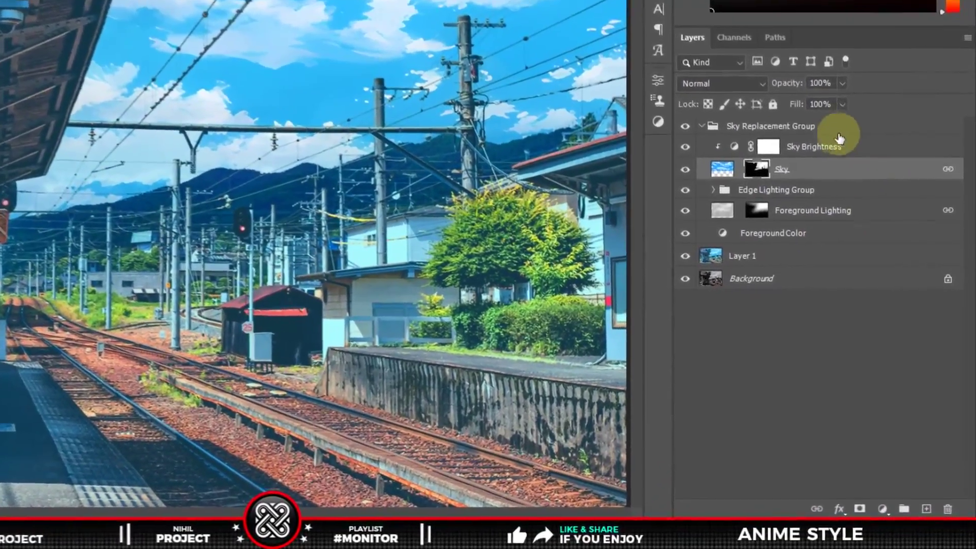
Step: Merge the Sky Replacement Group down through Layer 1 into a single layer
left_click(806, 112)
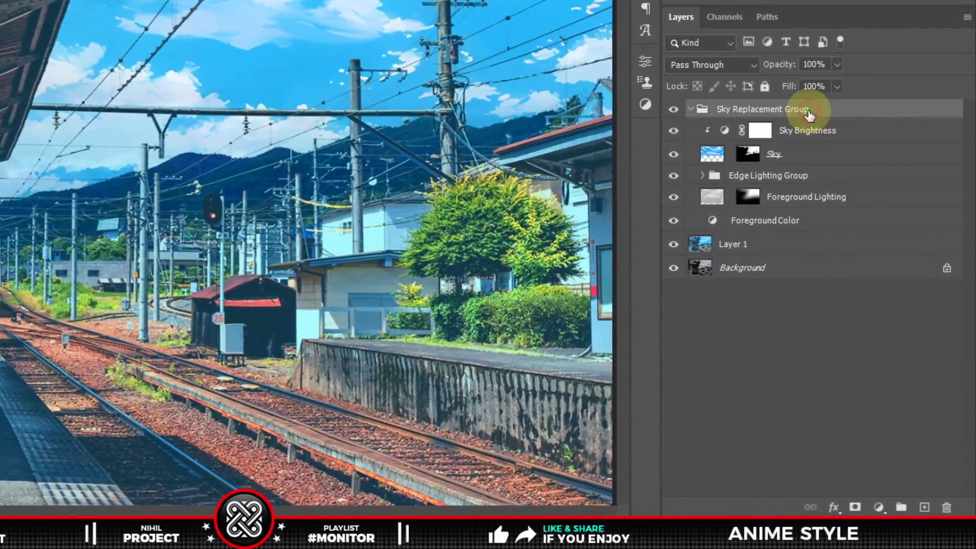
left_click(749, 247)
key("ctrl+e")
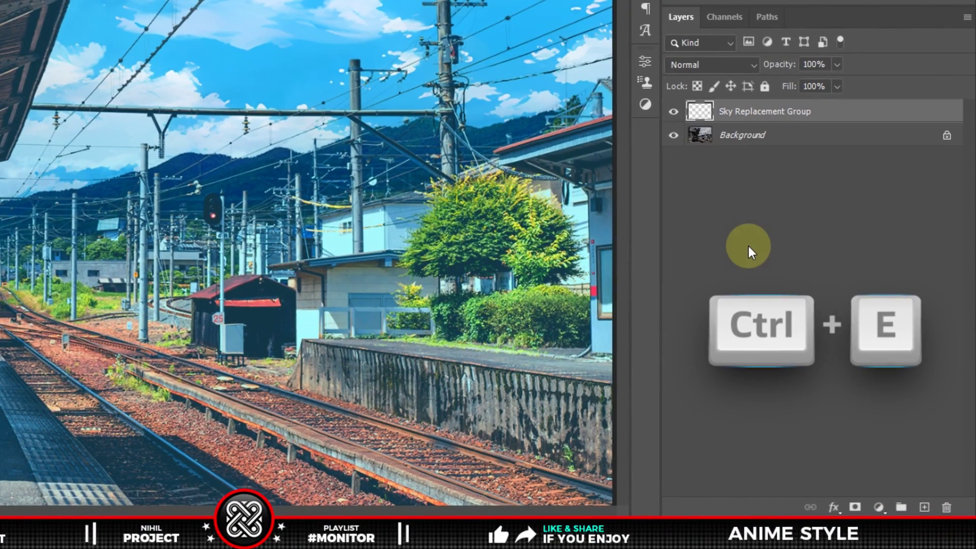
double_click(753, 112)
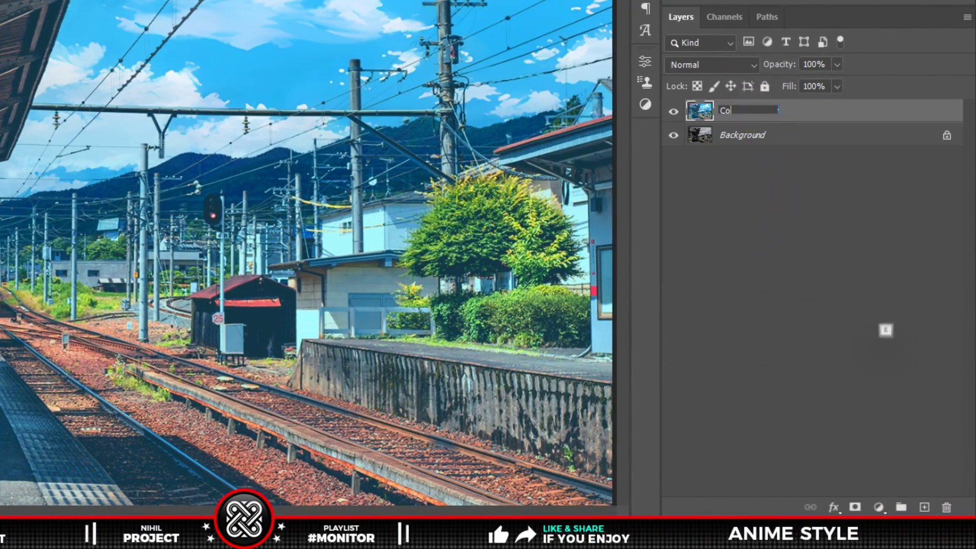
Step: Name the merged layer 'Colors' and zoom in on the station roof
type("Colors")
key("Return")
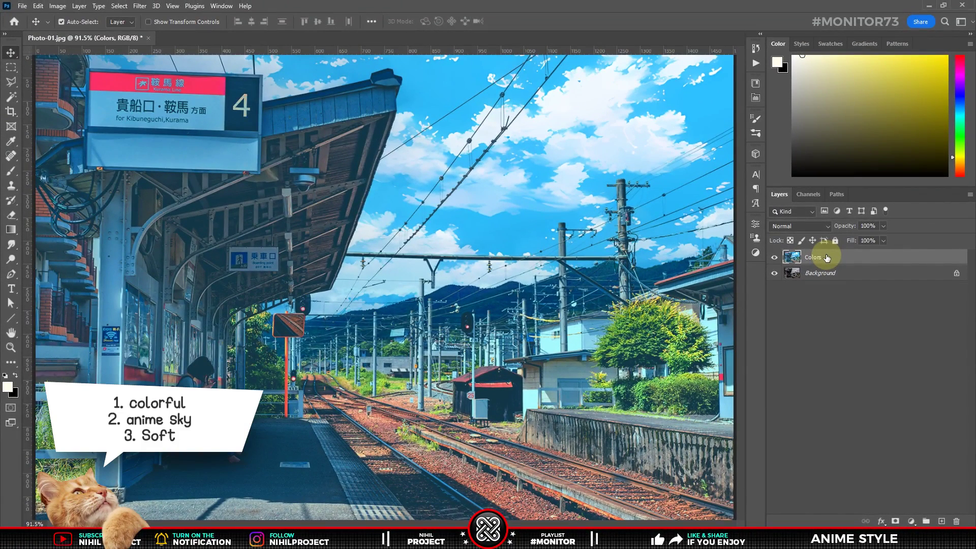
scroll(349, 100, "up", 4)
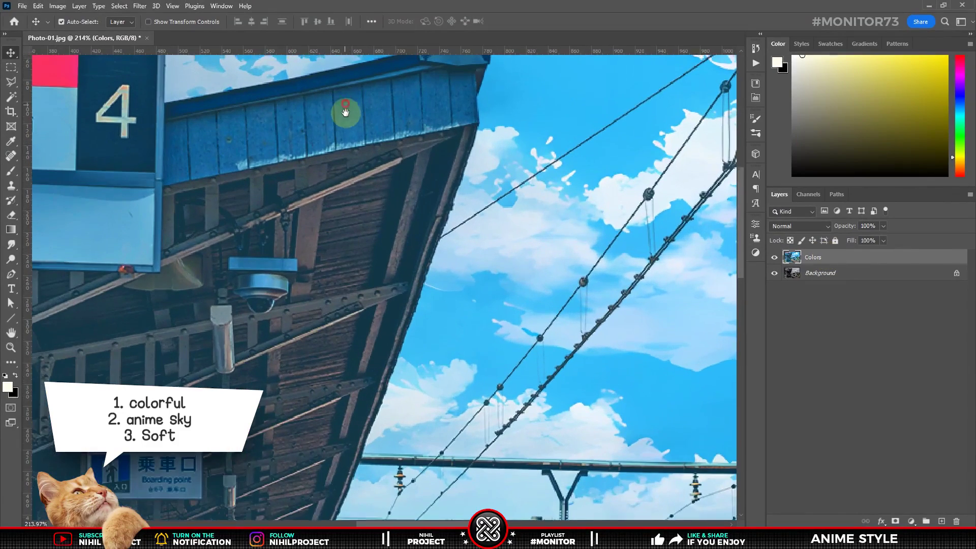
mouse_move(344, 113)
left_mouse_down()
mouse_move(390, 200)
mouse_move(392, 164)
left_mouse_up()
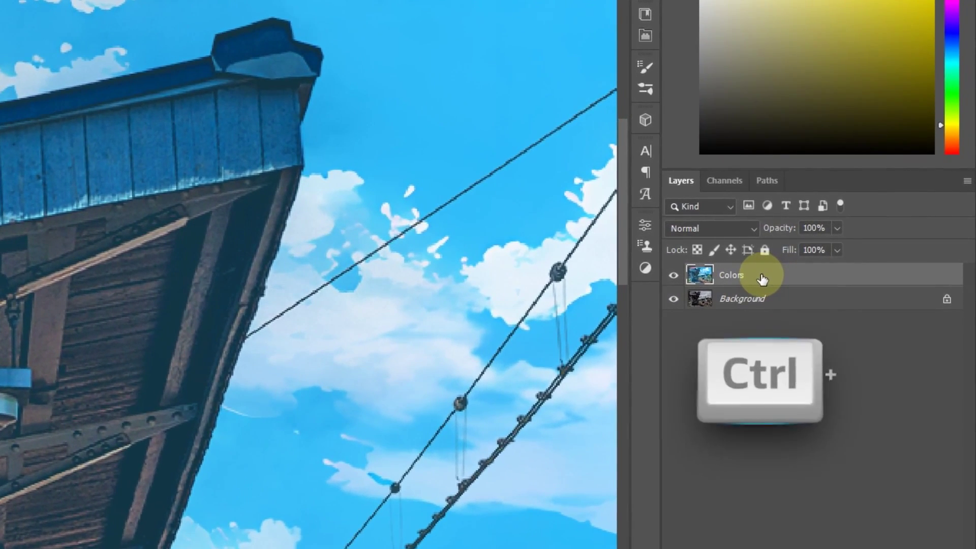
Step: Duplicate the Colors layer as a new layer named 'Soft'
key("ctrl+j")
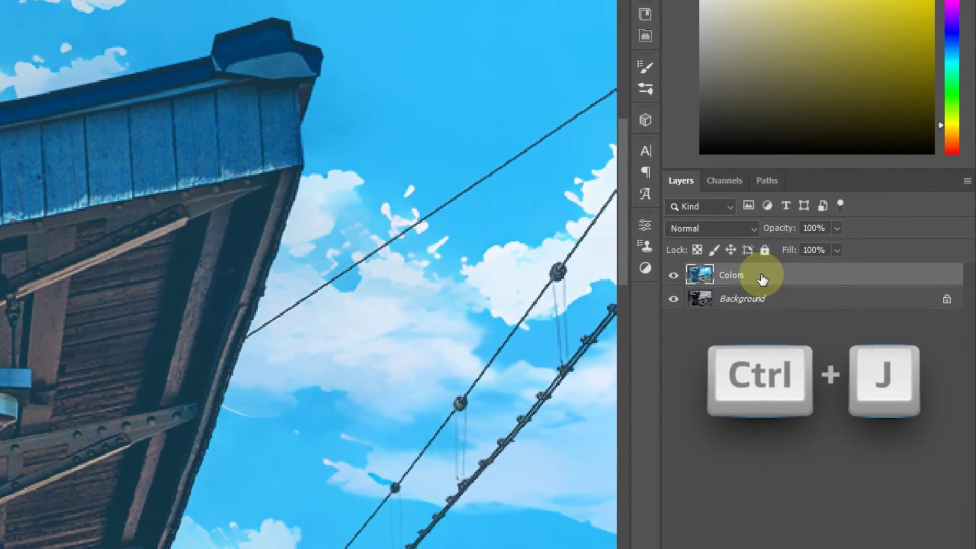
double_click(762, 278)
type("Soft")
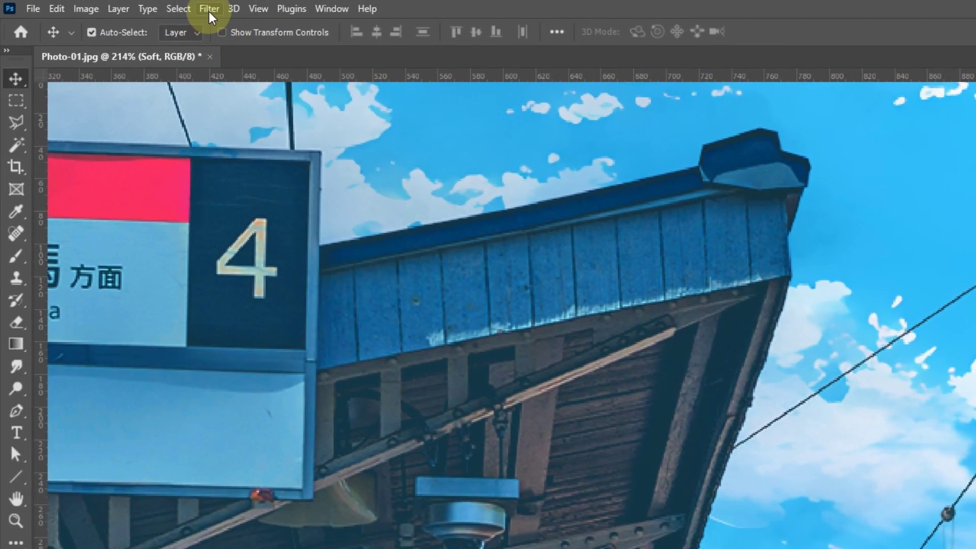
Step: Apply Surface Blur to Soft with radius 4 and threshold 15
left_click(209, 8)
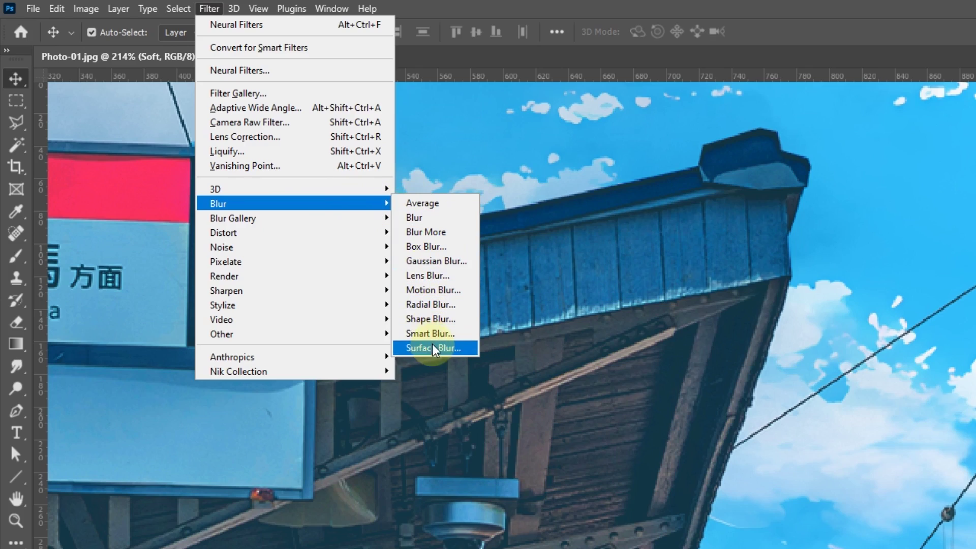
left_click(434, 349)
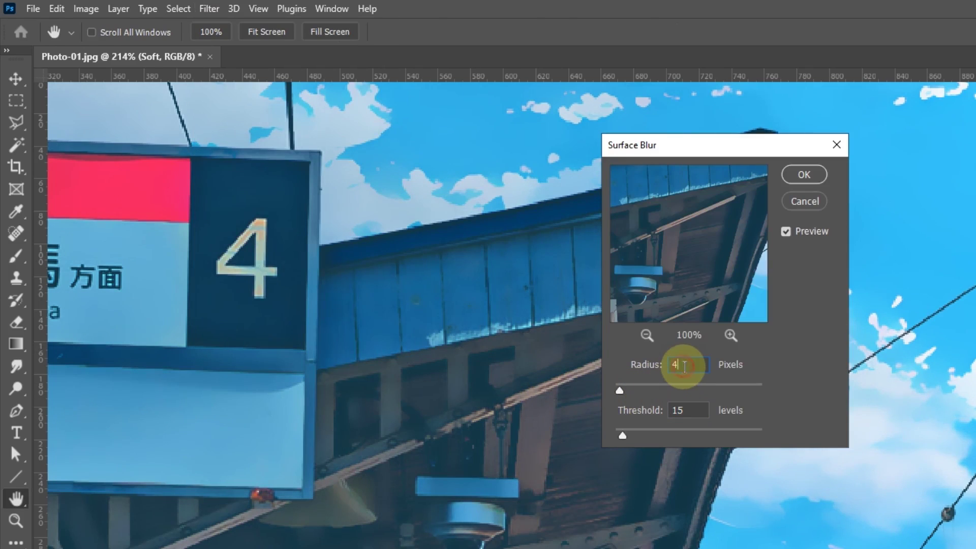
left_click(681, 409)
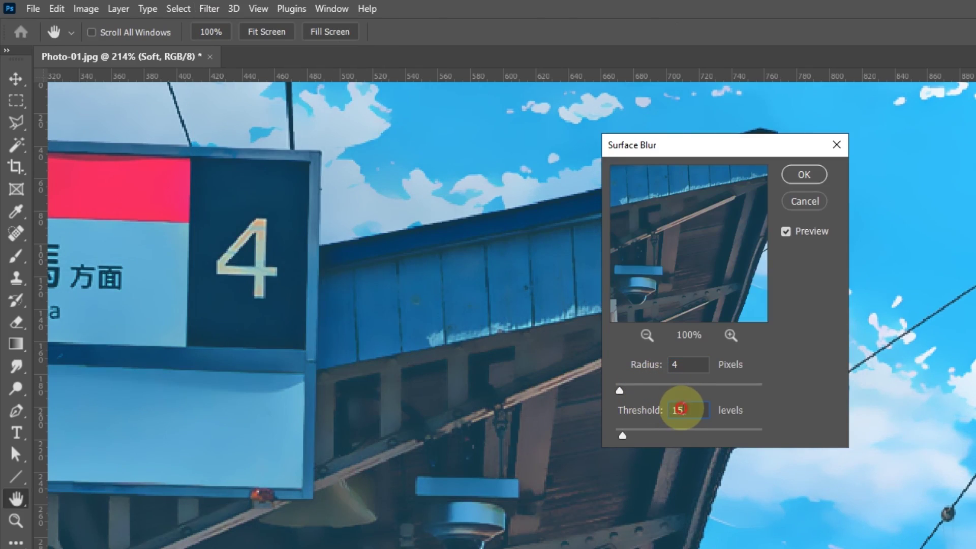
left_click(786, 233)
left_click(786, 233)
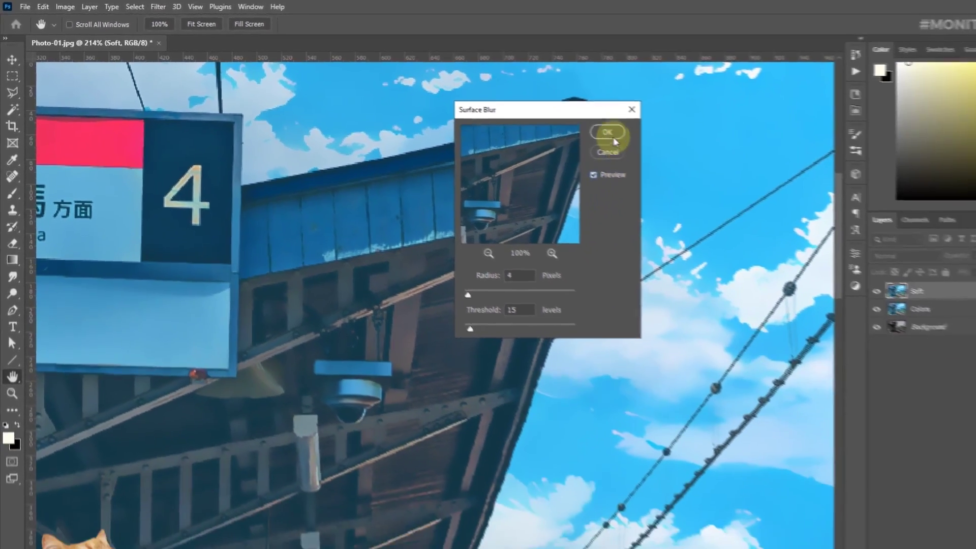
left_click(804, 174)
key("v")
key("ctrl+0")
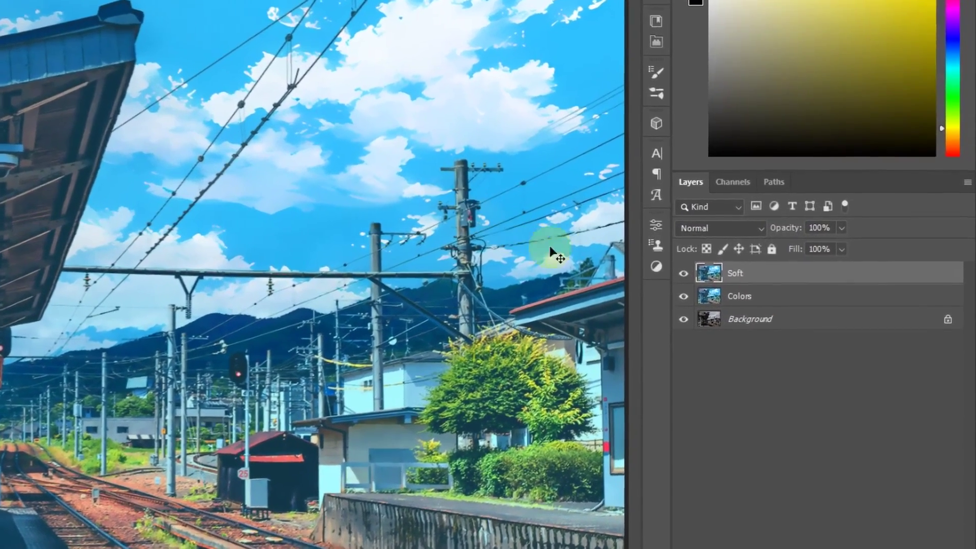
Step: Duplicate Soft as a layer named 'Painting' and bring up the Filter Gallery
key("ctrl+j")
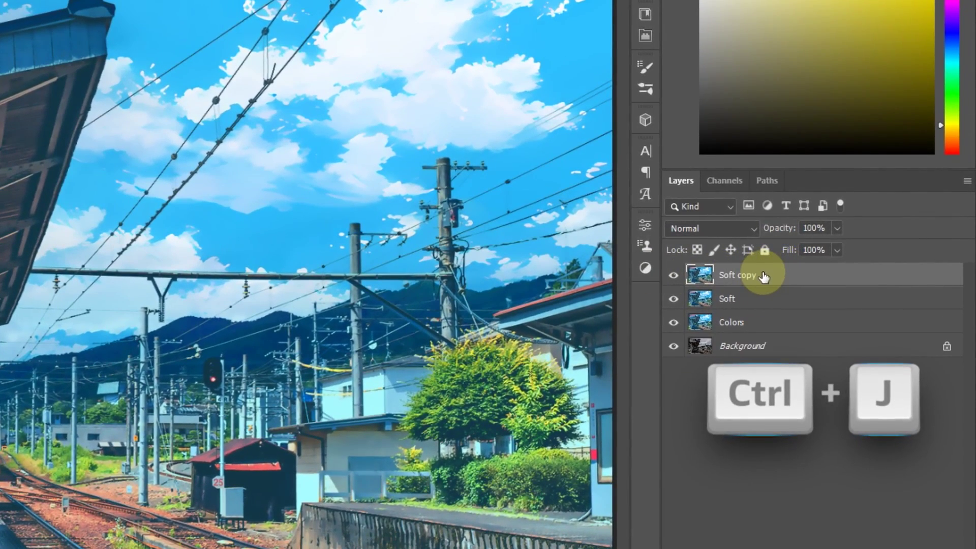
type("Painting")
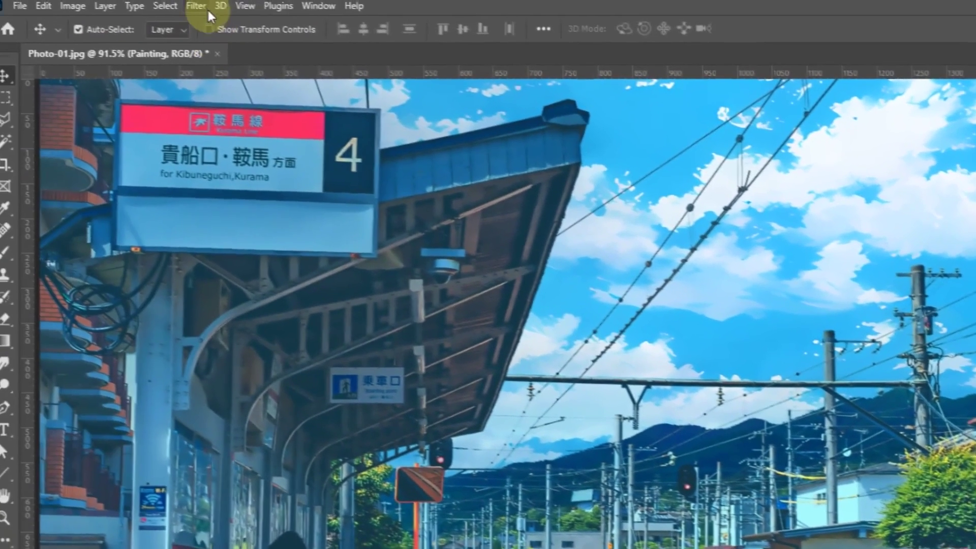
left_click(208, 9)
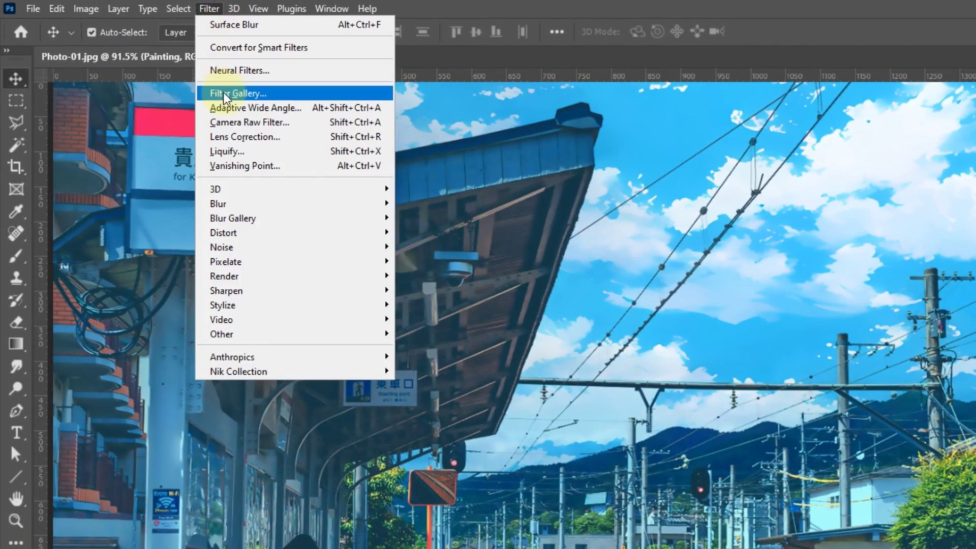
left_click(238, 93)
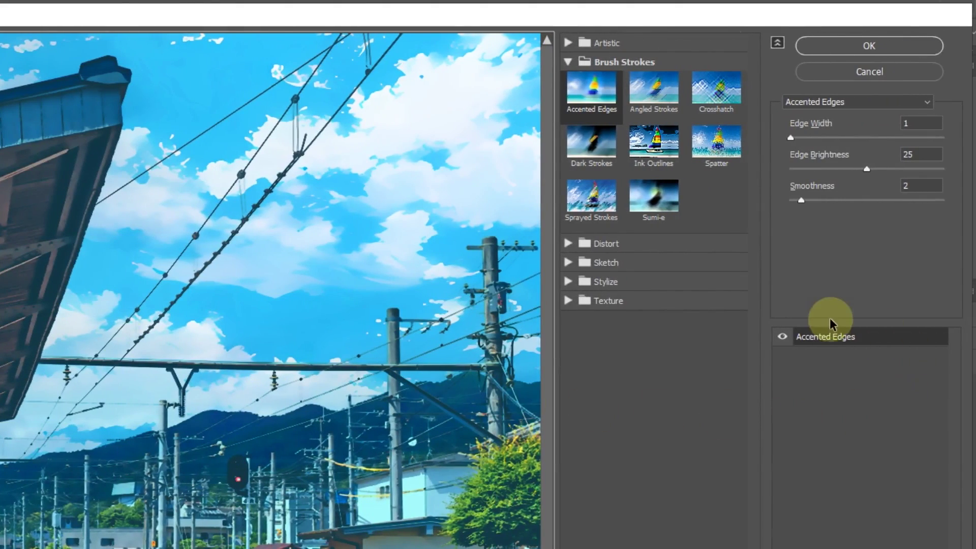
Step: Apply Accented Edges to the Painting layer after tuning edge width and smoothness against the original
left_click(782, 337)
left_click(783, 337)
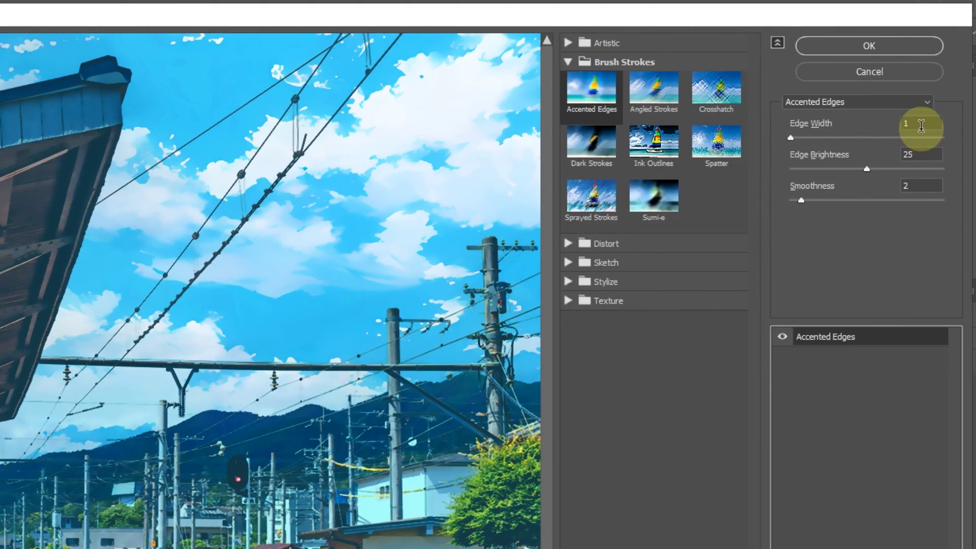
left_click(921, 126)
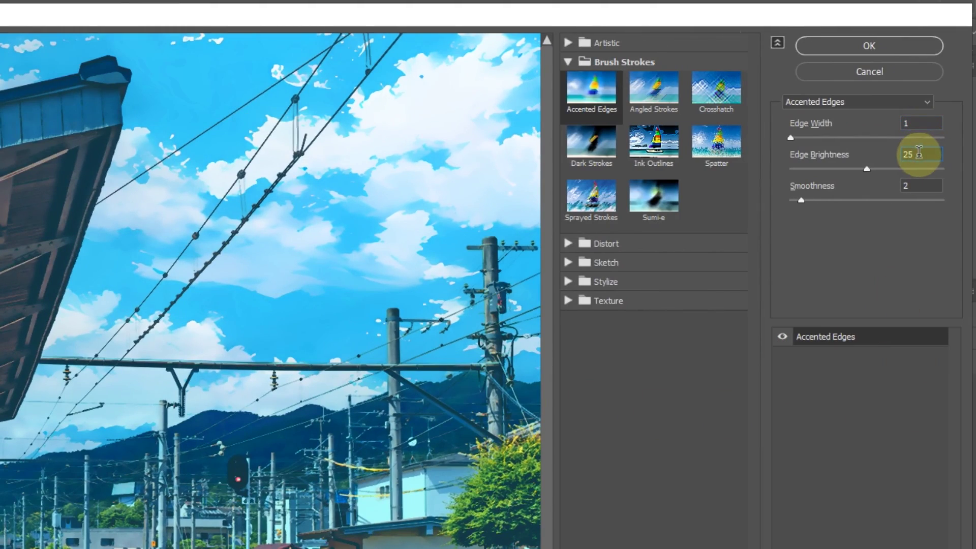
left_click(918, 185)
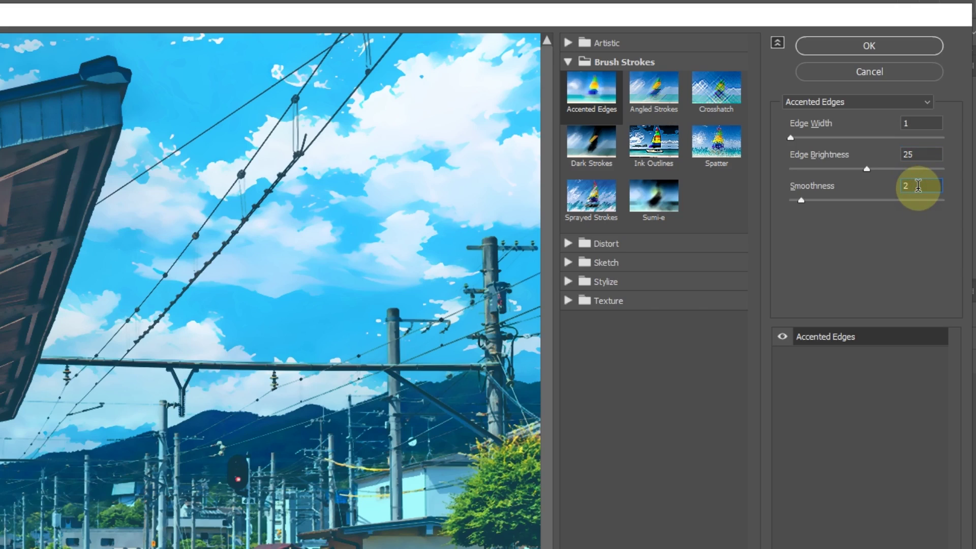
left_click(783, 336)
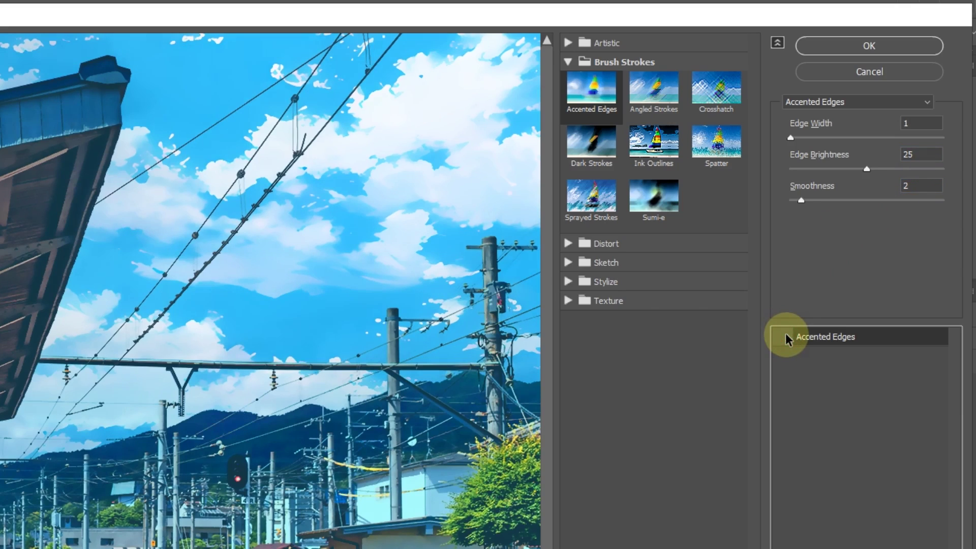
left_click(783, 337)
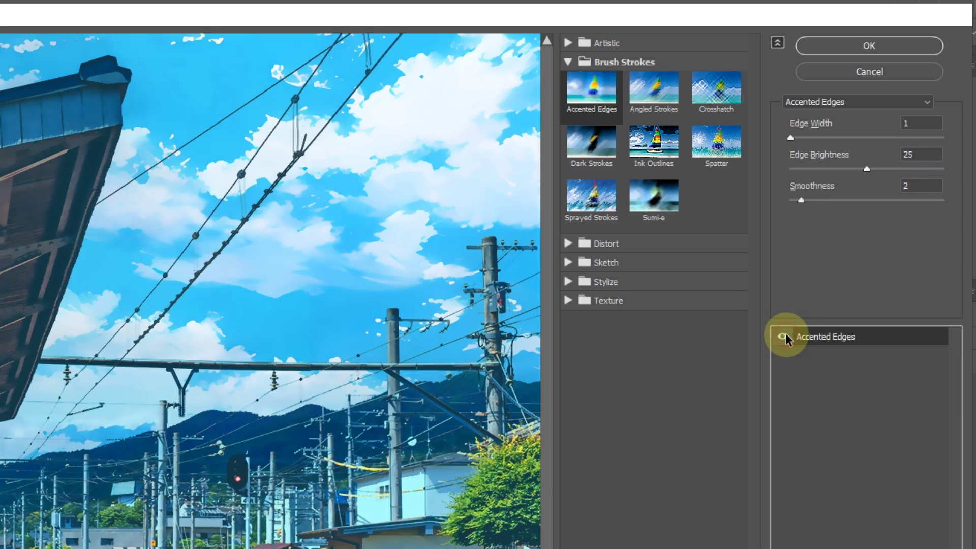
left_click(578, 45)
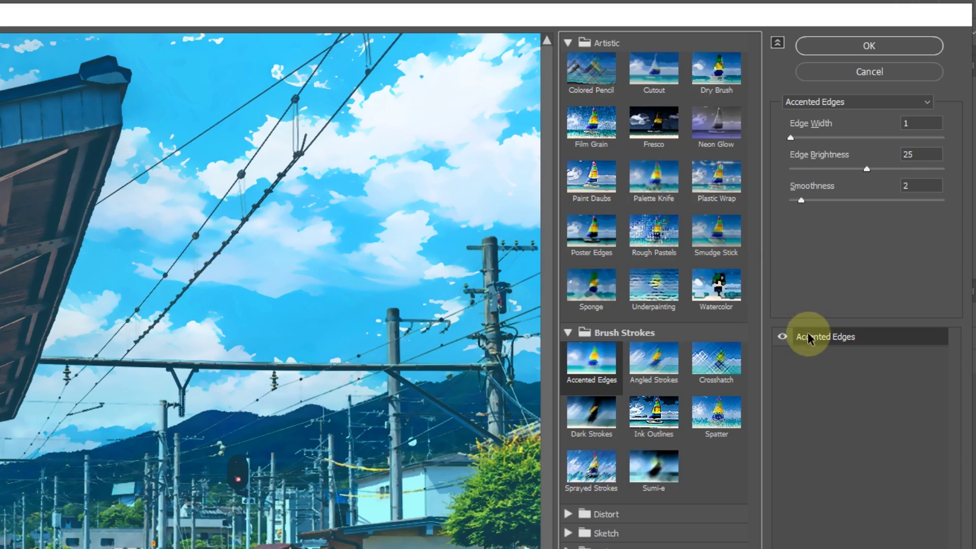
left_click(782, 337)
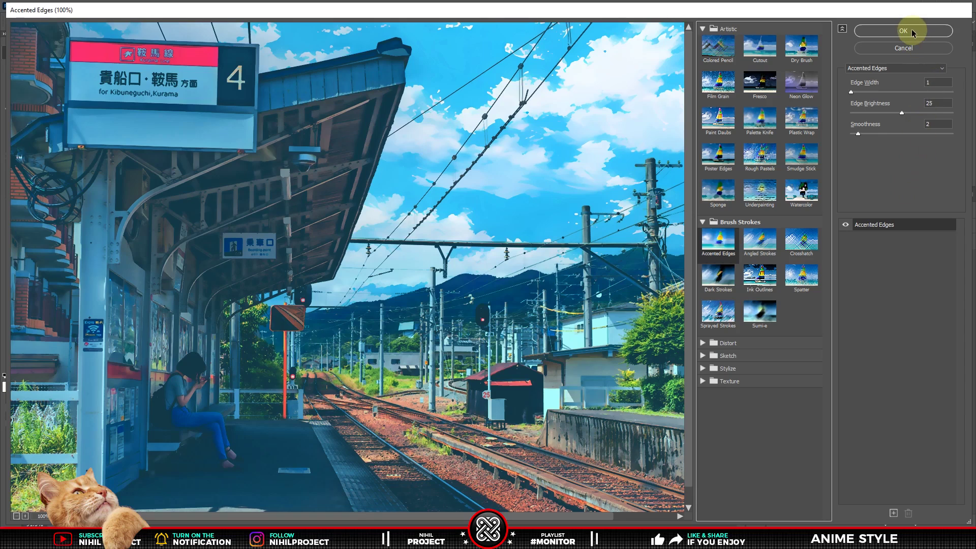
left_click(903, 31)
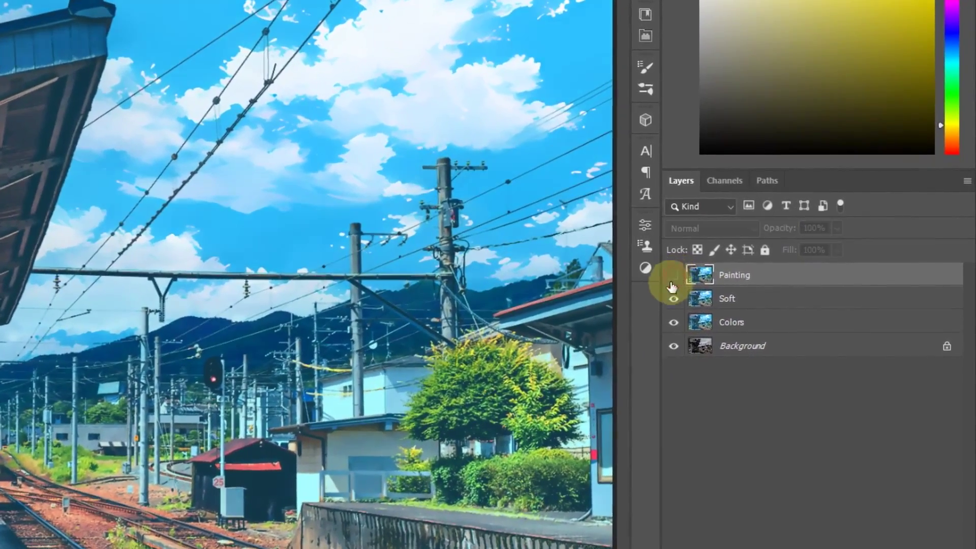
Step: Copy the Soft layer's bright areas to a new layer placed at the top of the stack
left_click(692, 271)
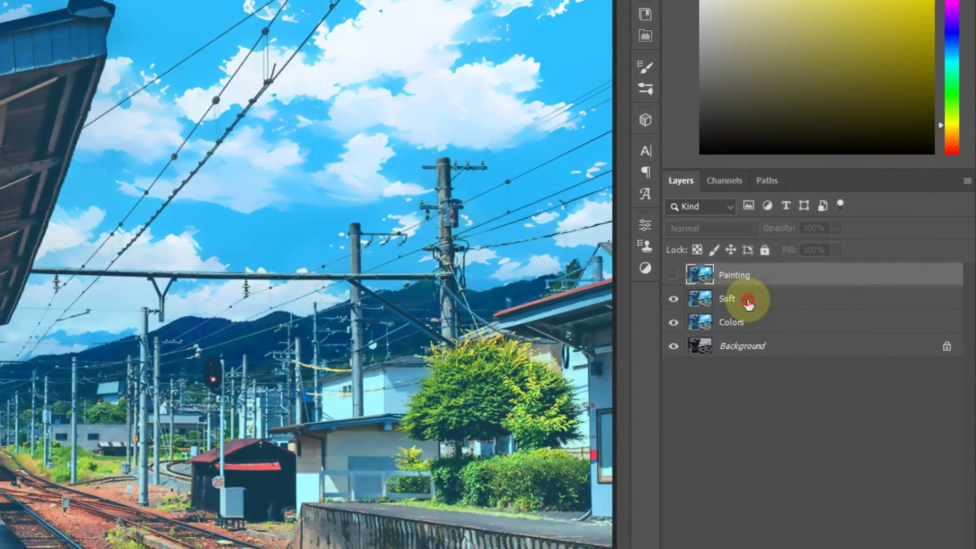
left_click(743, 294)
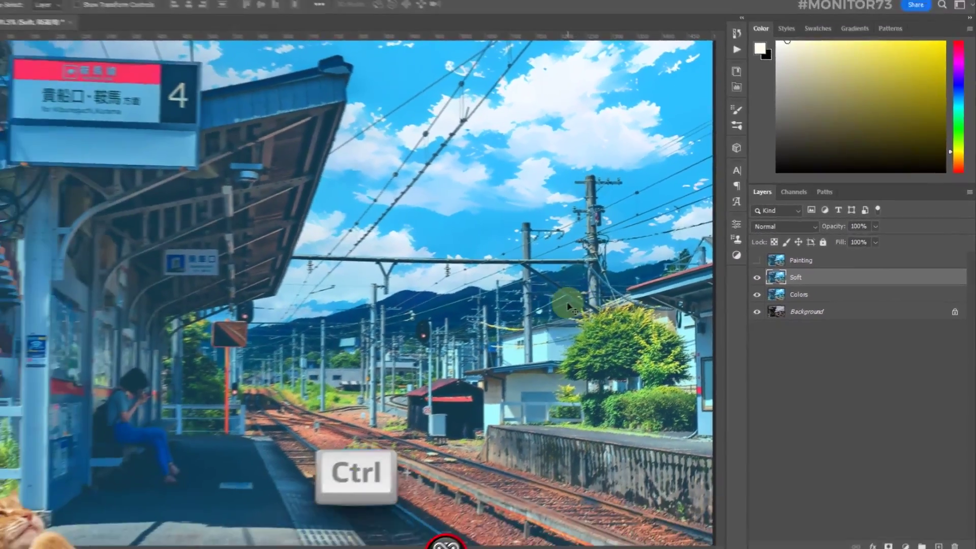
key("ctrl+alt+2")
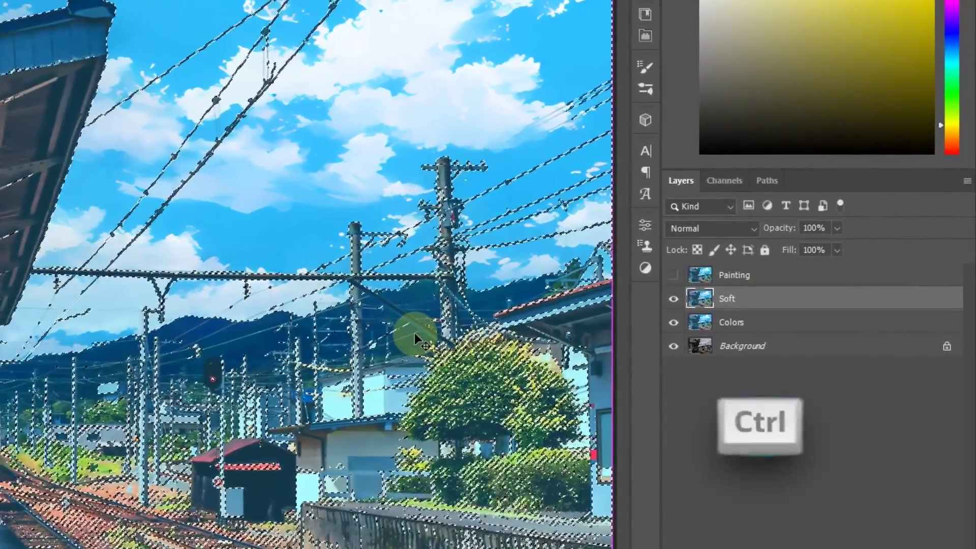
key("ctrl+j")
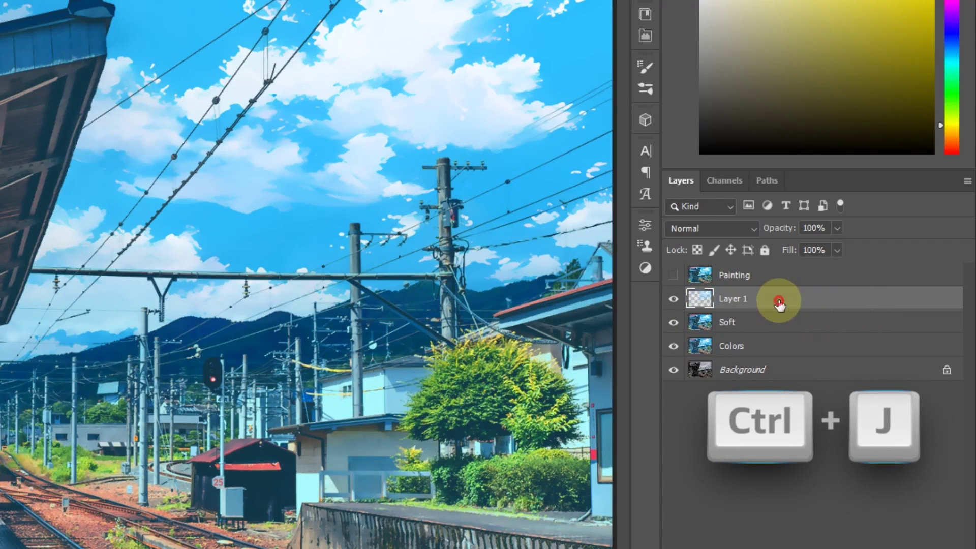
left_click_drag(777, 298, 773, 272)
left_click(672, 298)
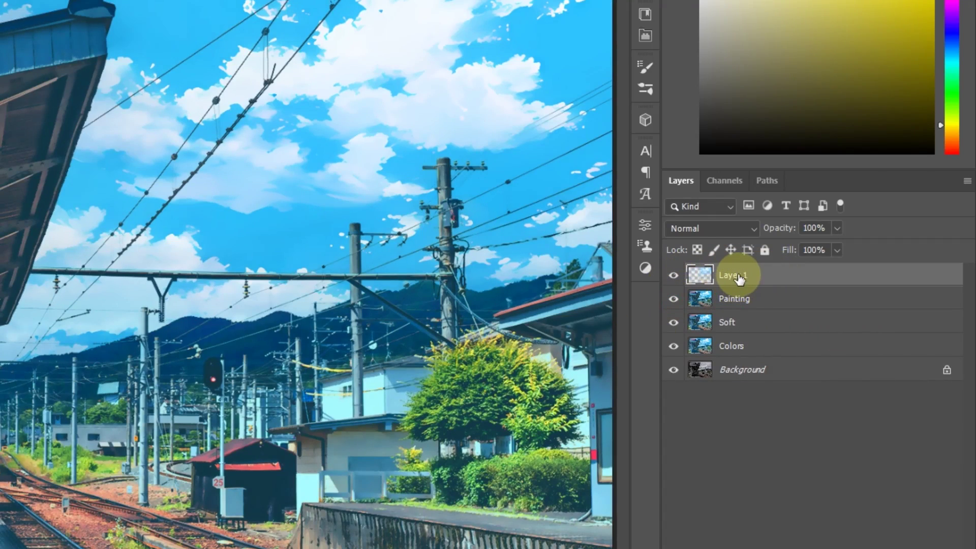
Step: Name the new highlights layer 'Dreamy' and set its blend mode to Lighten
type("Dre")
left_click(720, 233)
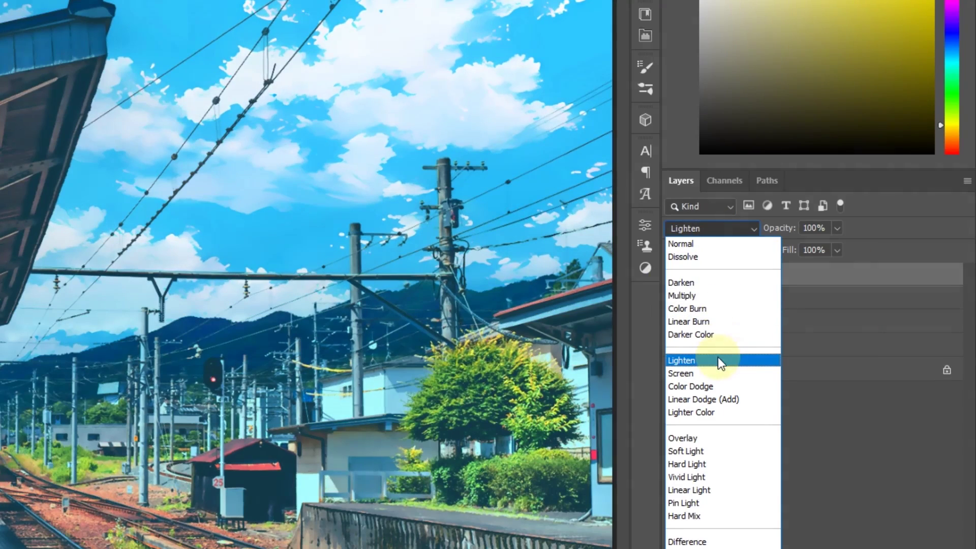
left_click(717, 360)
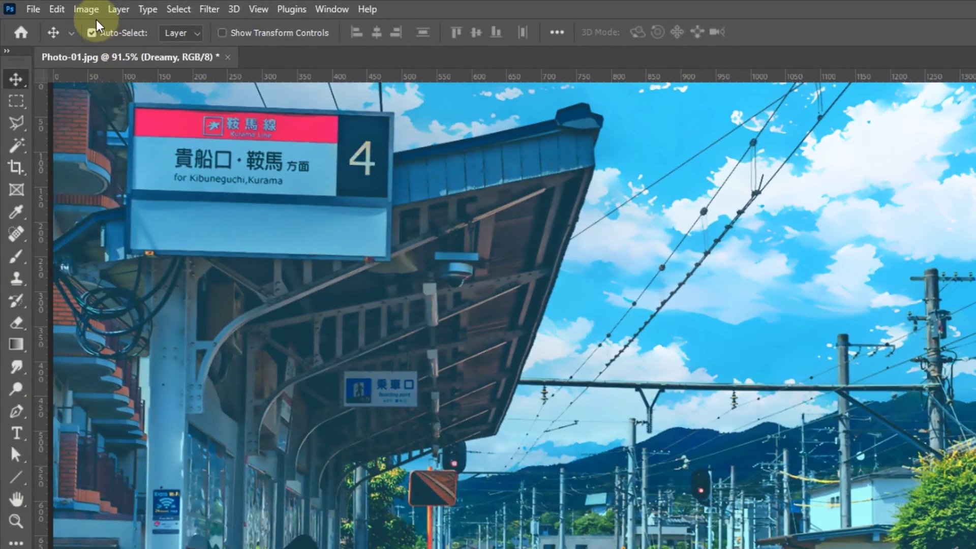
left_click(87, 9)
mouse_move(110, 47)
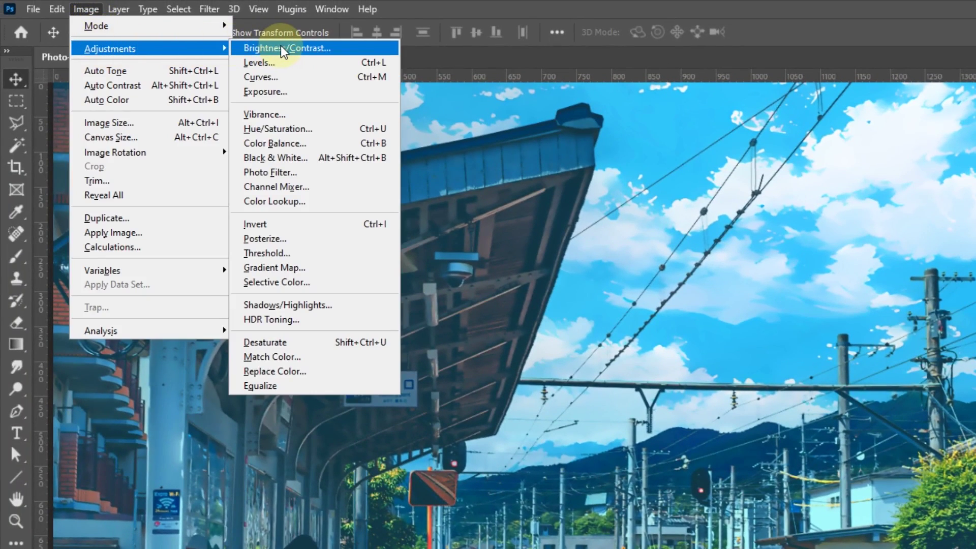
Step: Brighten the Dreamy layer with Brightness/Contrast, entering a Brightness value of 20
left_click(282, 48)
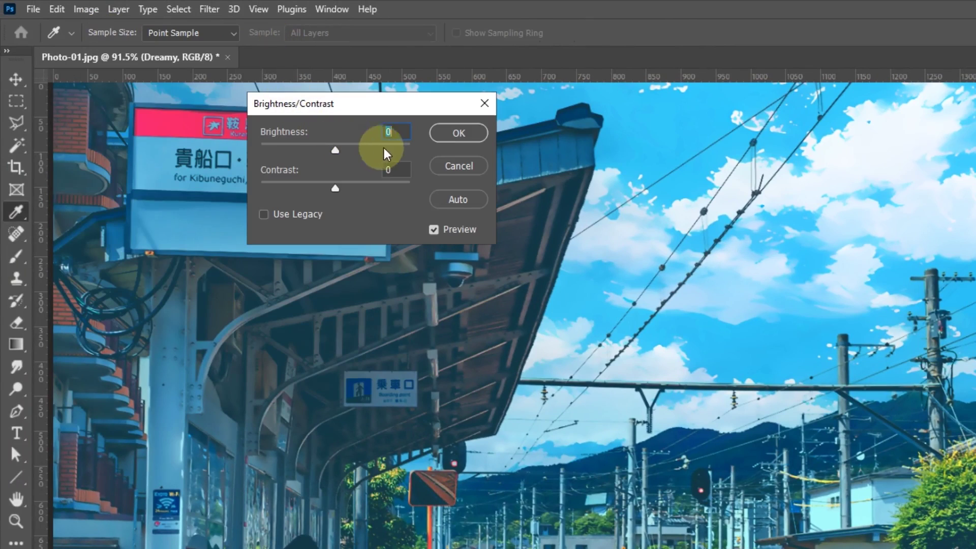
type("20")
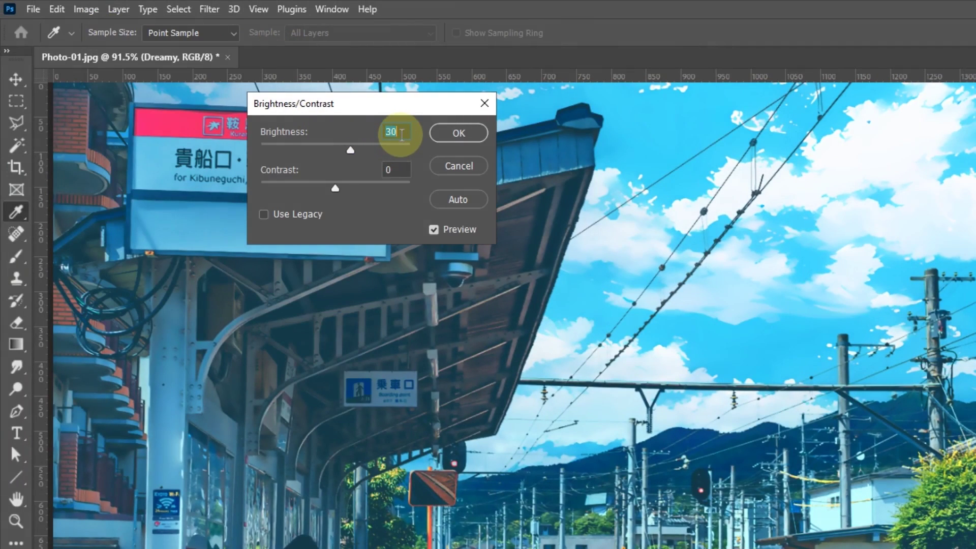
left_click(468, 136)
key("v")
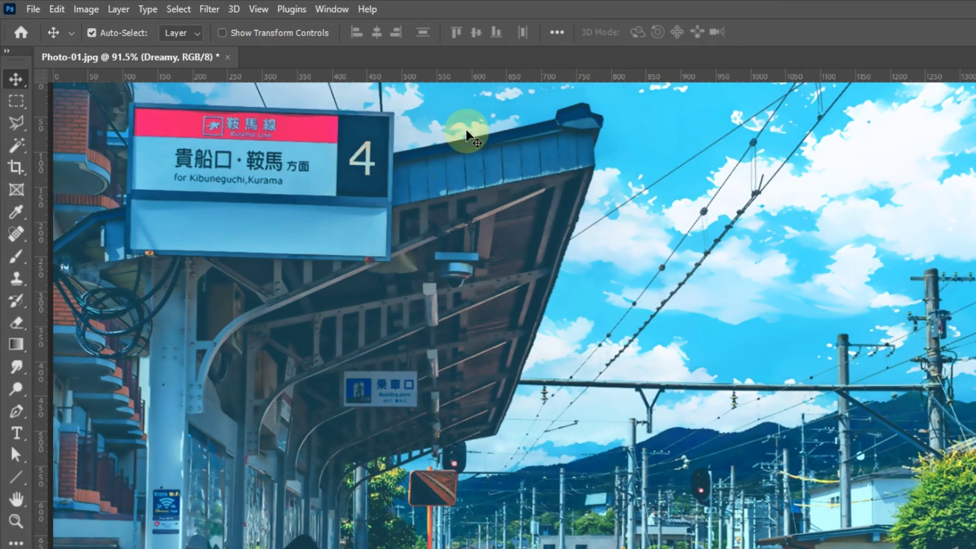
left_click(209, 10)
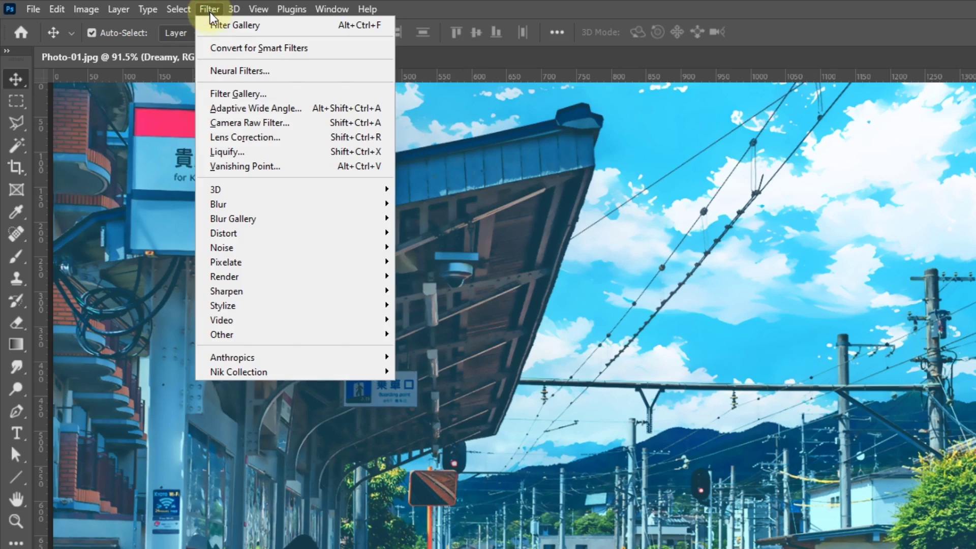
mouse_move(294, 203)
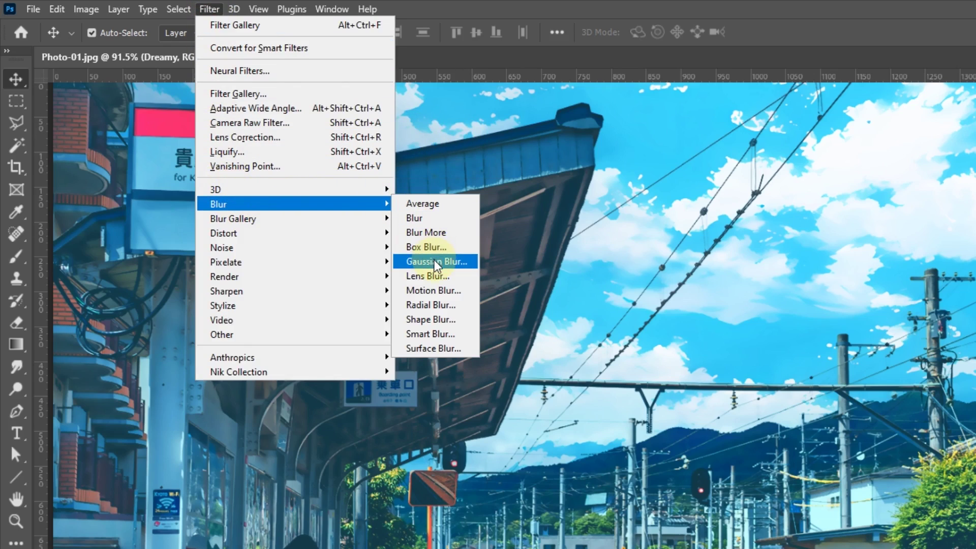
Step: Blur the Dreamy layer with a 7-pixel Gaussian Blur
left_click(436, 262)
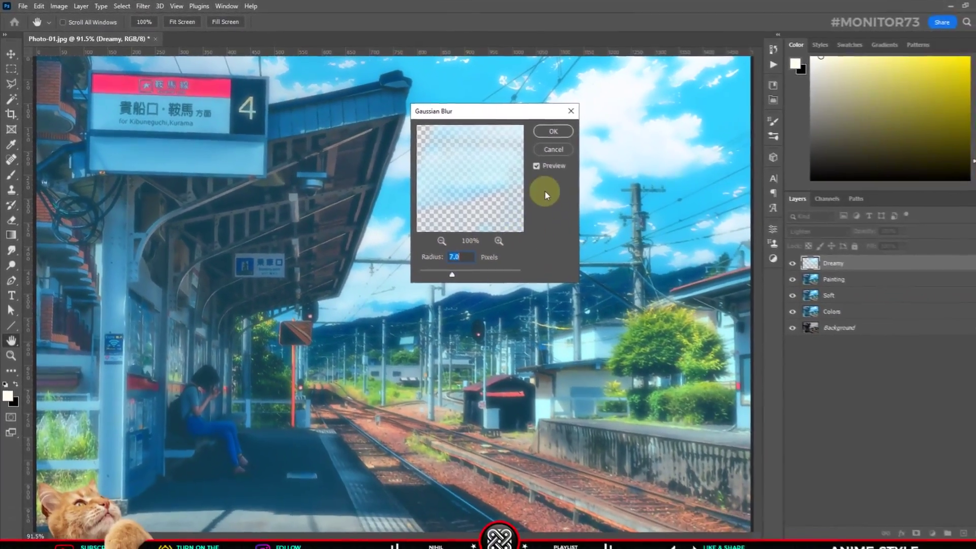
left_click(525, 162)
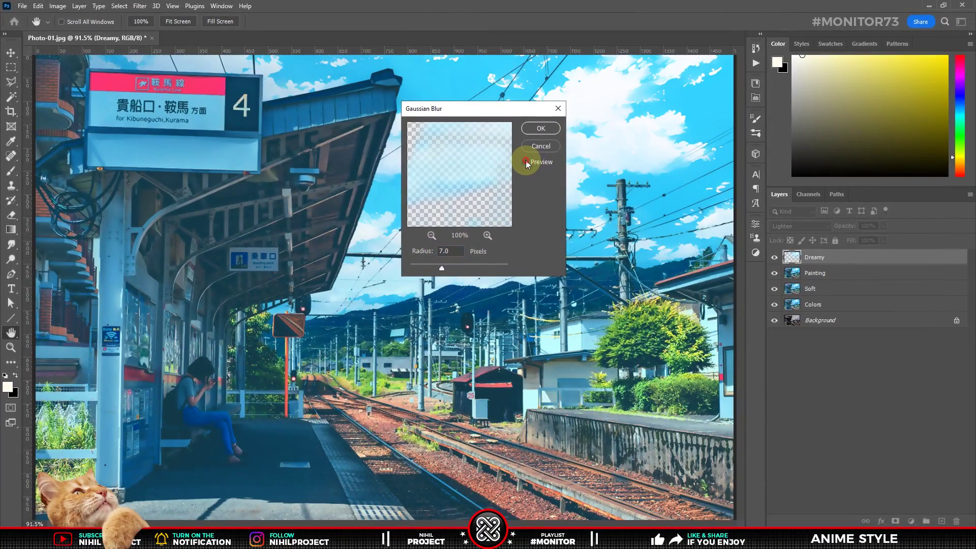
left_click(525, 162)
left_click(548, 130)
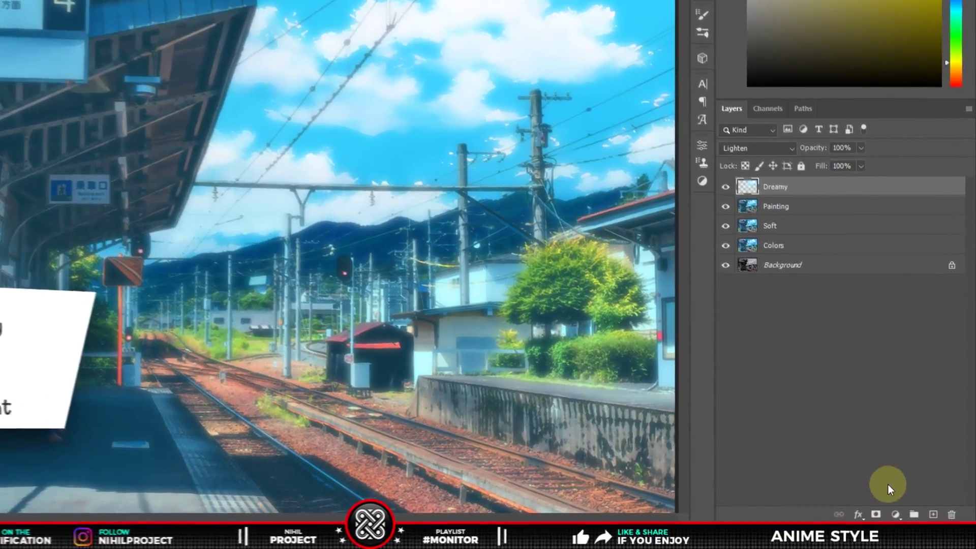
Step: Add Levels and Vibrance adjustment layers above the Dreamy layer
left_click(911, 521)
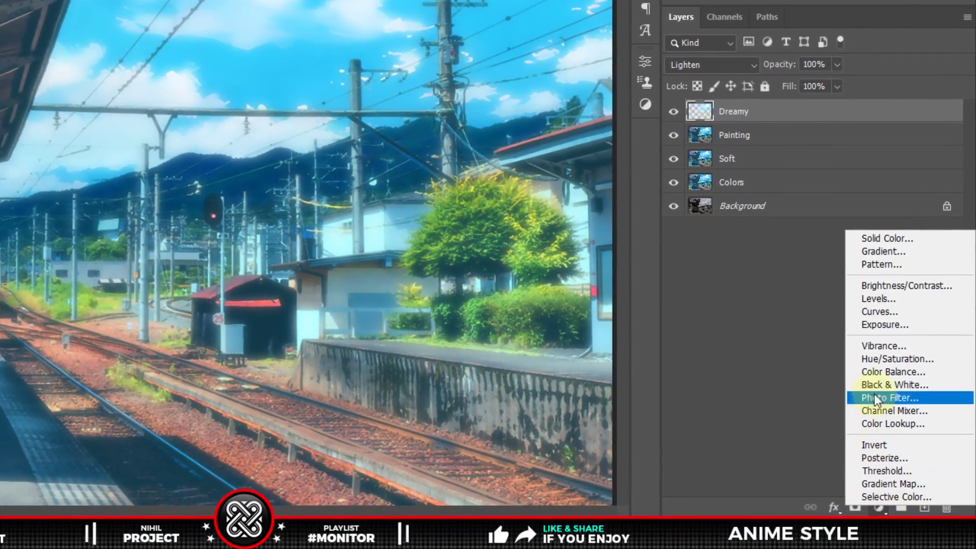
left_click(879, 302)
left_click(878, 507)
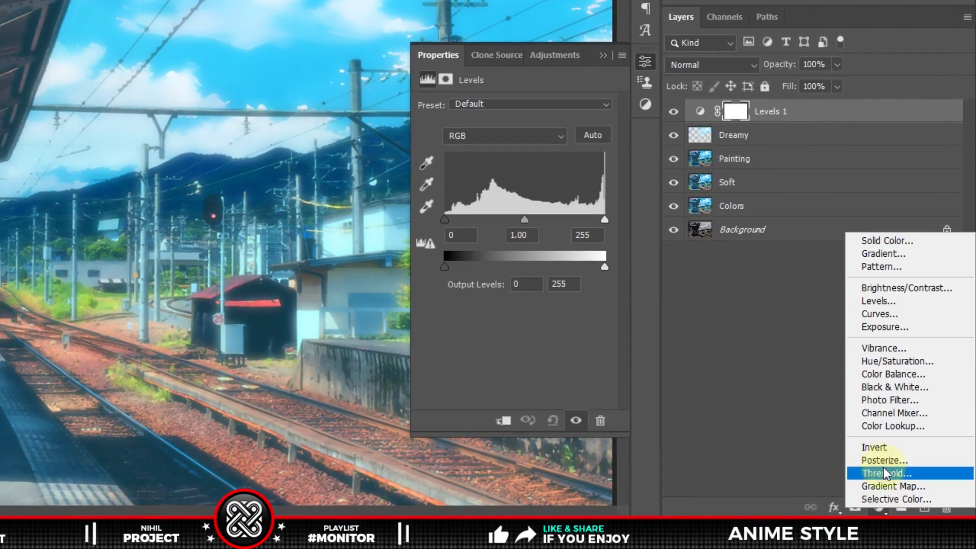
left_click(881, 356)
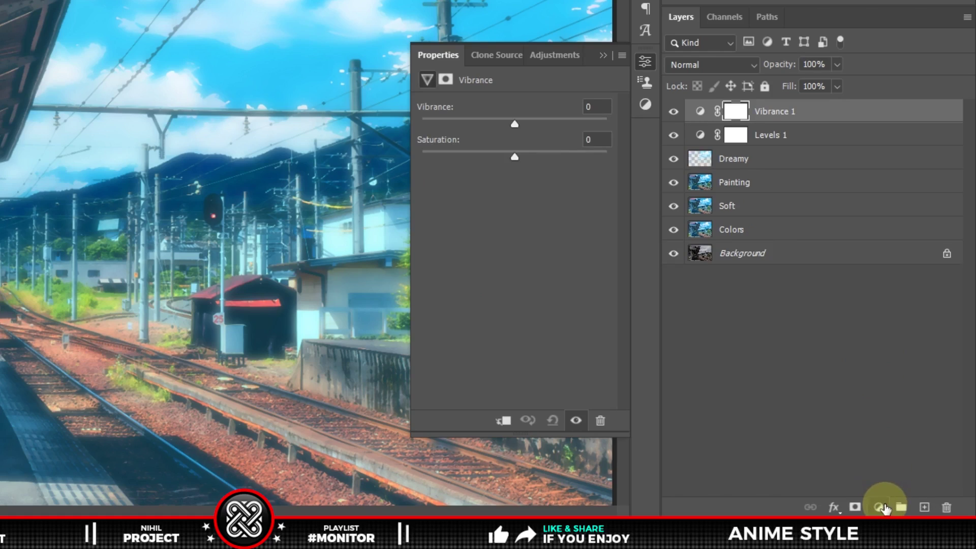
Step: Add a Selective Color layer, then set Levels 1 input shadows to 20 and output shadows to 31
left_click(884, 507)
left_click(885, 496)
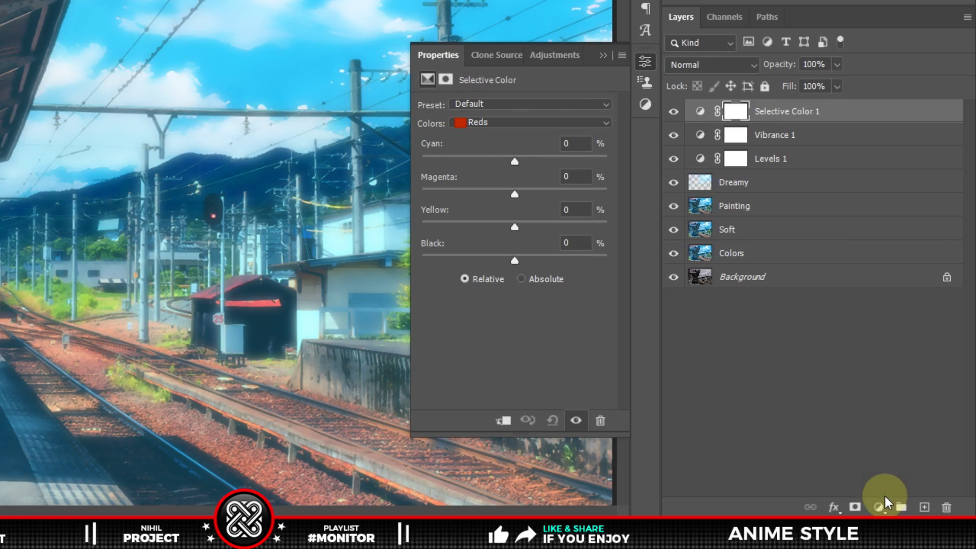
left_click(735, 158)
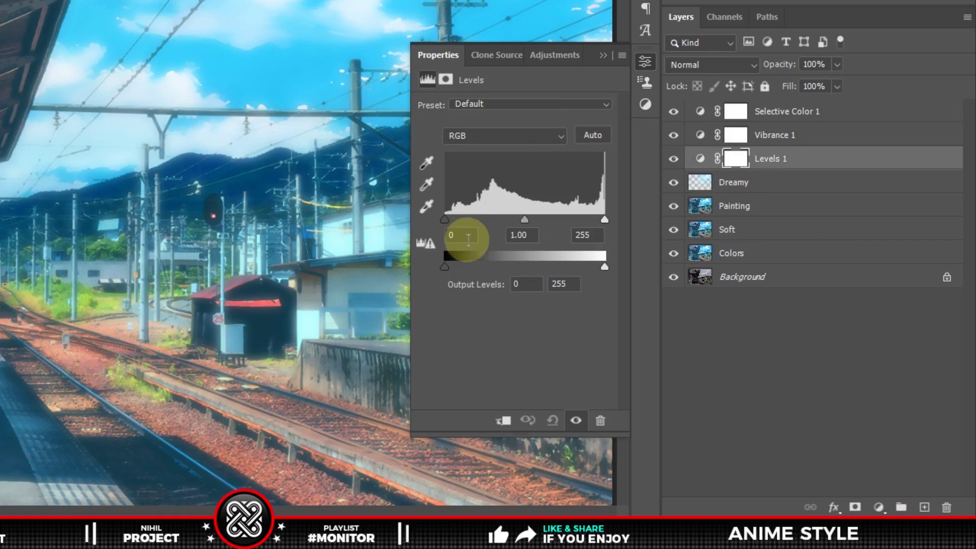
left_click(468, 237)
type("20")
key("Return")
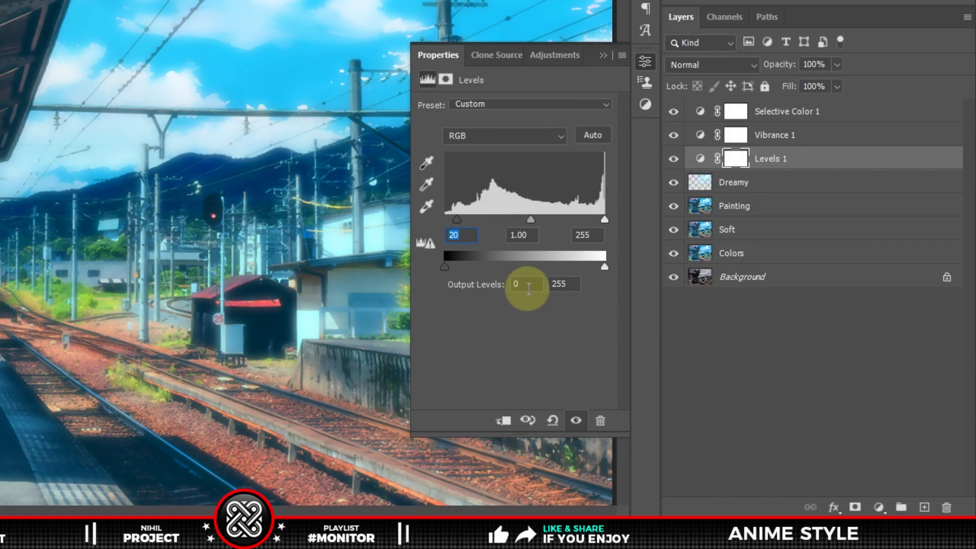
left_click(528, 286)
type("31")
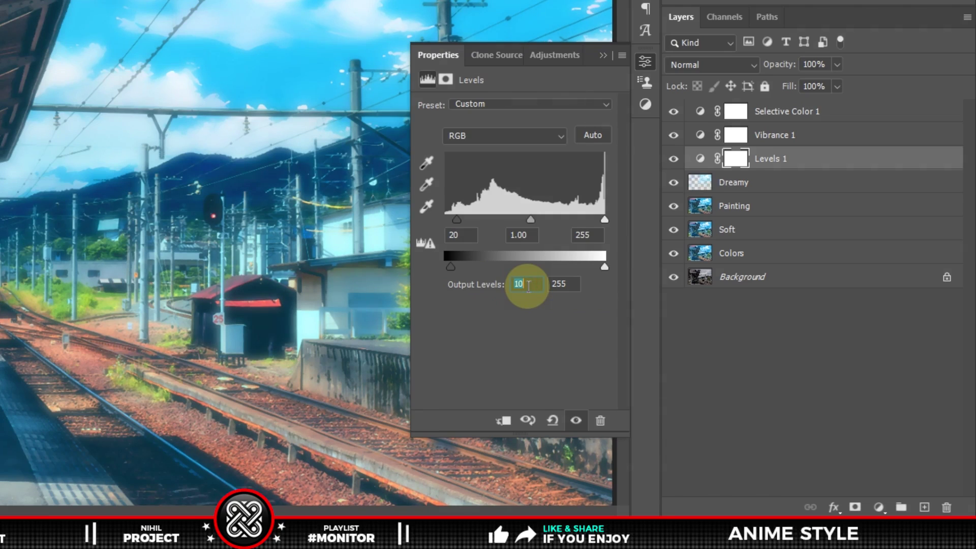
type("35")
key("Return")
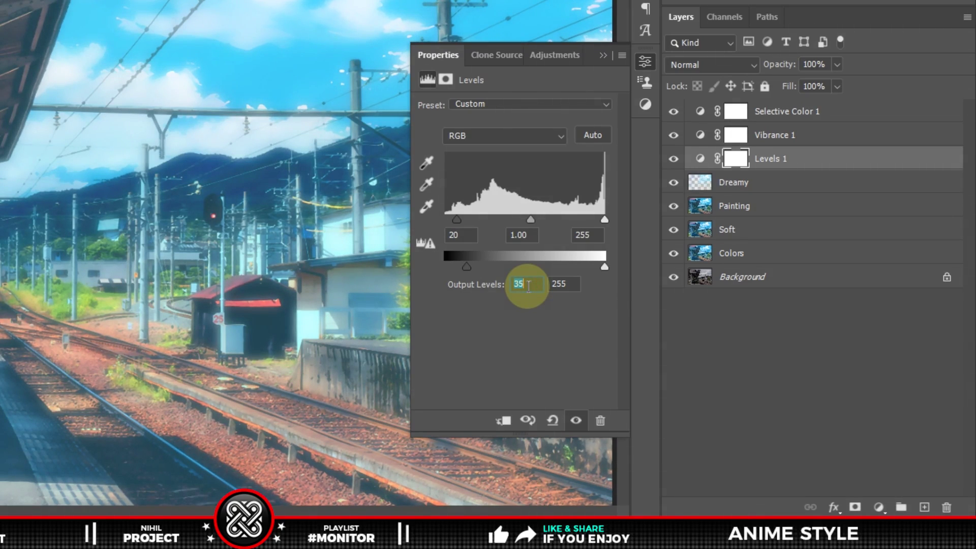
Step: Raise Vibrance 1's Saturation by entering 13 in its properties
left_click(703, 137)
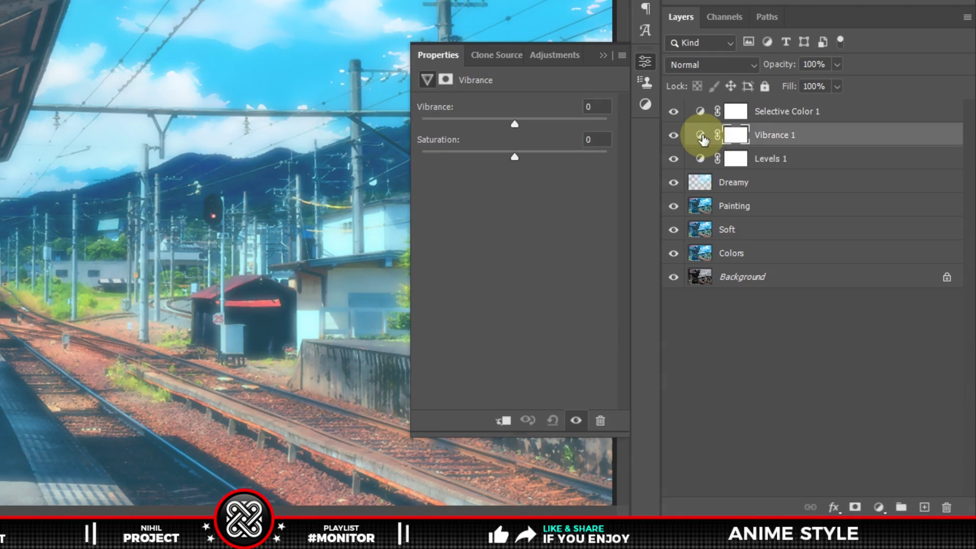
left_click(600, 139)
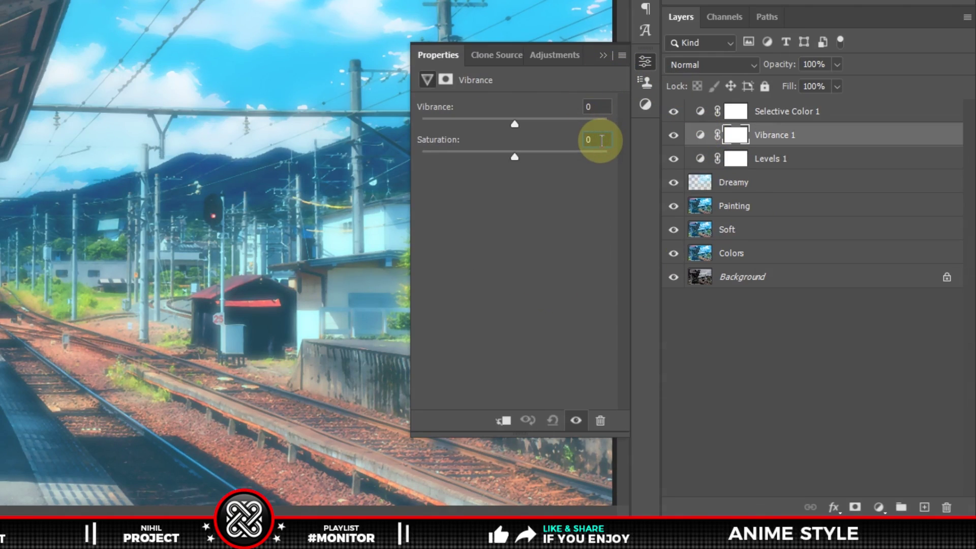
type("13")
key("Return")
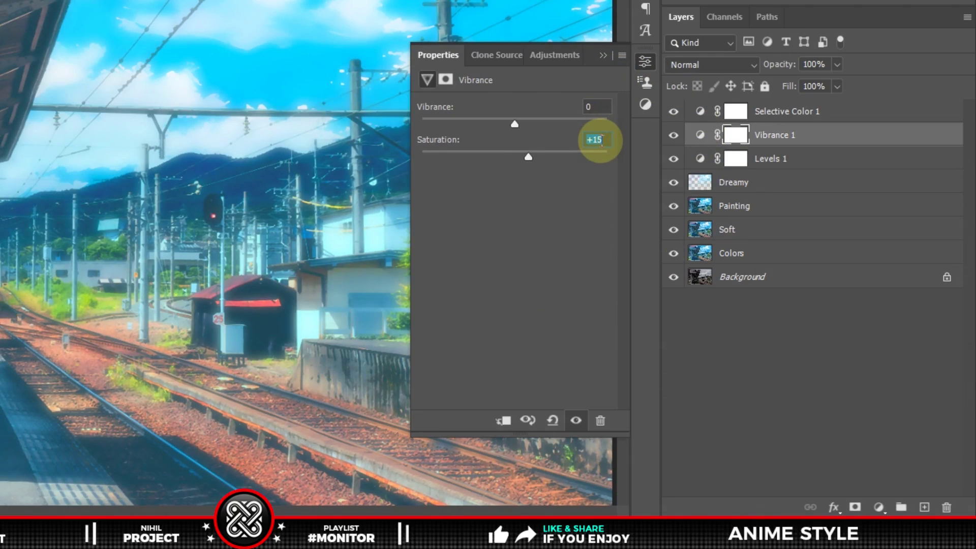
left_click(702, 112)
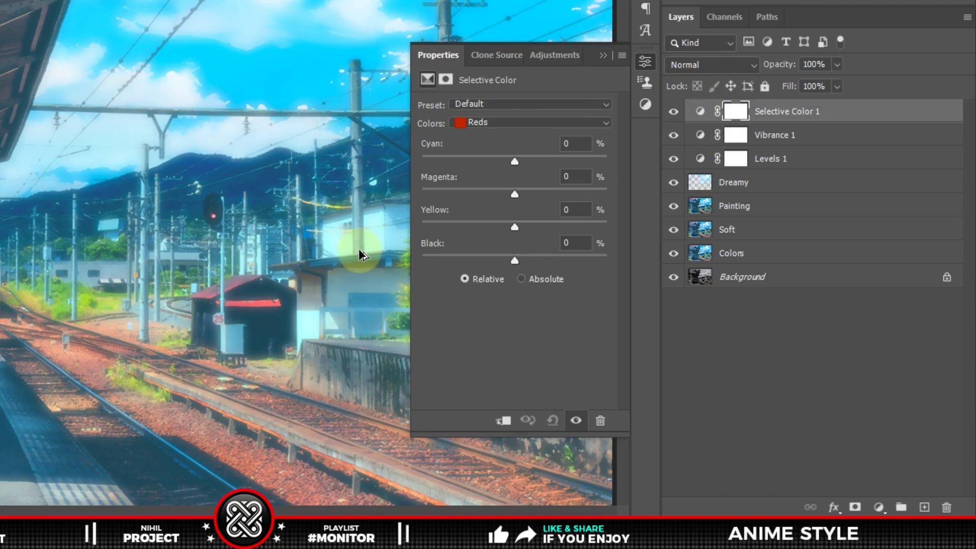
Step: Shift Selective Color Greens toward yellow by adjusting their cyan, magenta and yellow amounts
scroll(357, 250, "up", 2)
scroll(357, 250, "up", 2)
mouse_move(357, 250)
left_mouse_down()
mouse_move(137, 61)
mouse_move(141, 129)
left_mouse_up()
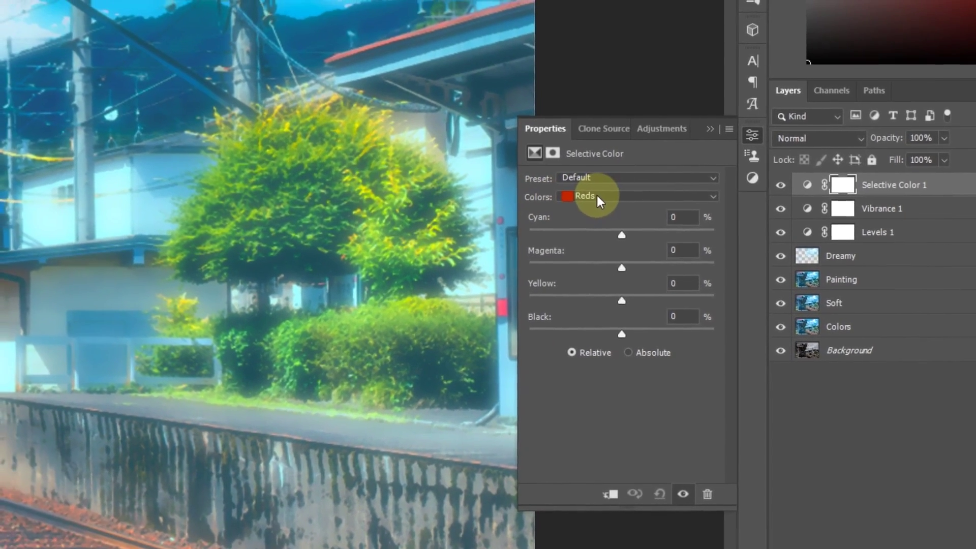
left_click(588, 196)
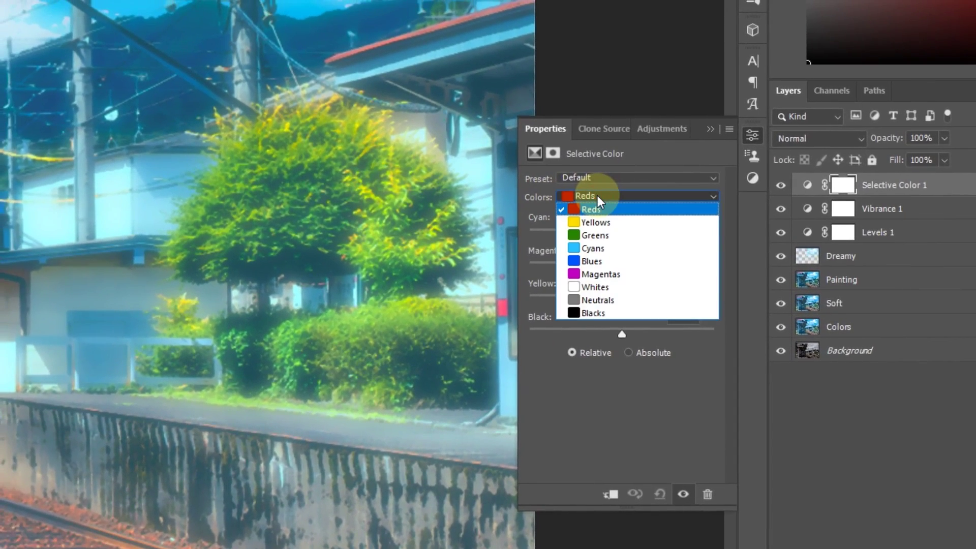
left_click(600, 239)
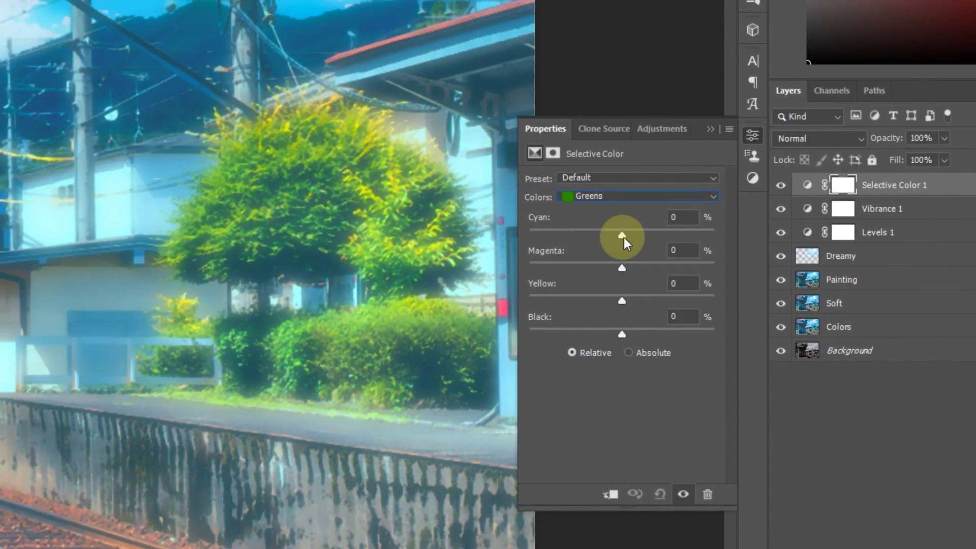
mouse_move(621, 236)
left_mouse_down()
mouse_move(555, 236)
mouse_move(640, 237)
mouse_move(607, 266)
mouse_move(580, 267)
mouse_move(724, 269)
mouse_move(595, 270)
mouse_move(626, 303)
mouse_move(544, 290)
mouse_move(640, 299)
left_mouse_up()
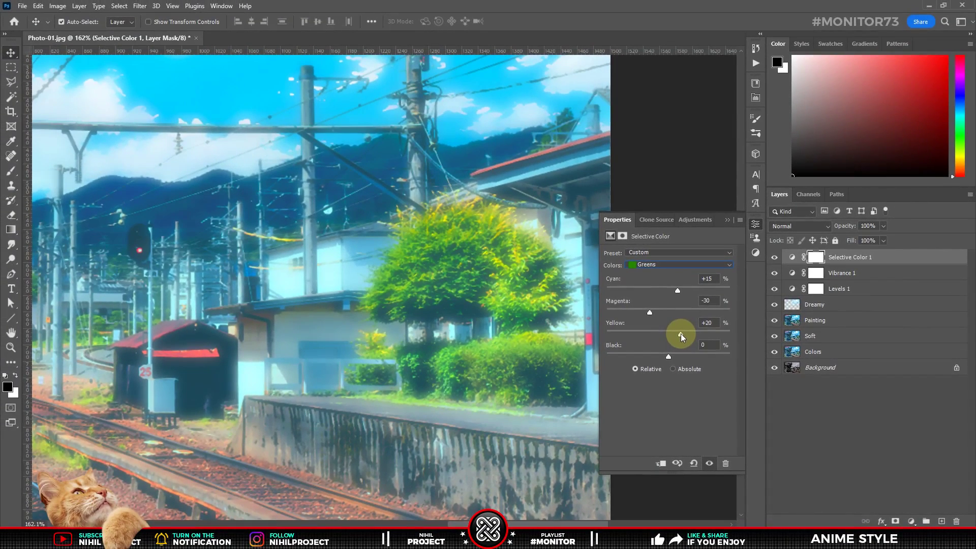
key("ctrl+0")
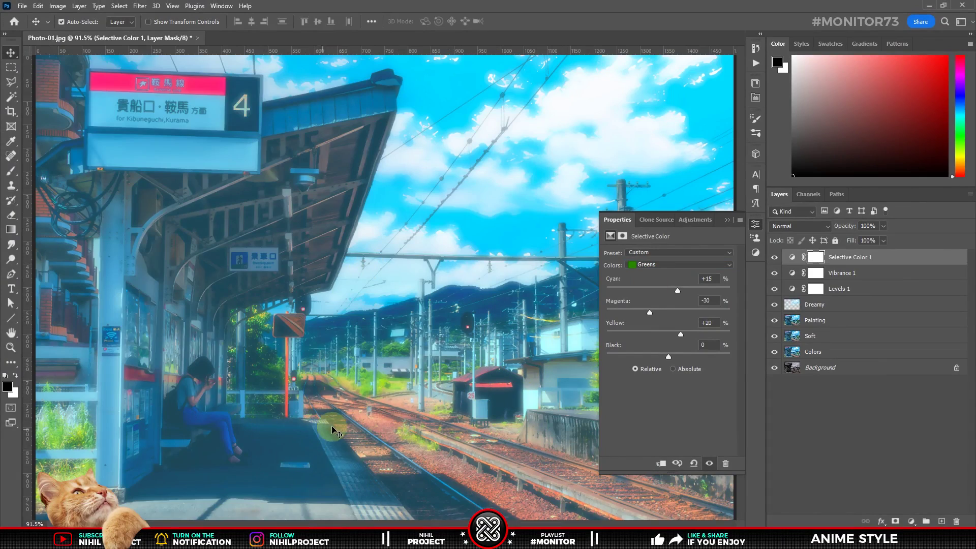
Step: Reduce yellow in the Blacks to -20 and compare the Selective Color effect on and off
left_click(648, 264)
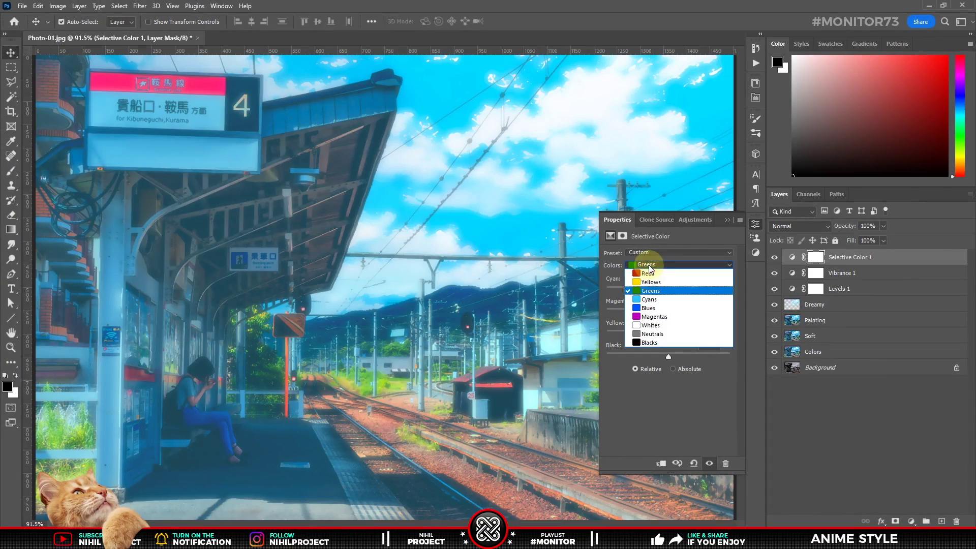
left_click(649, 342)
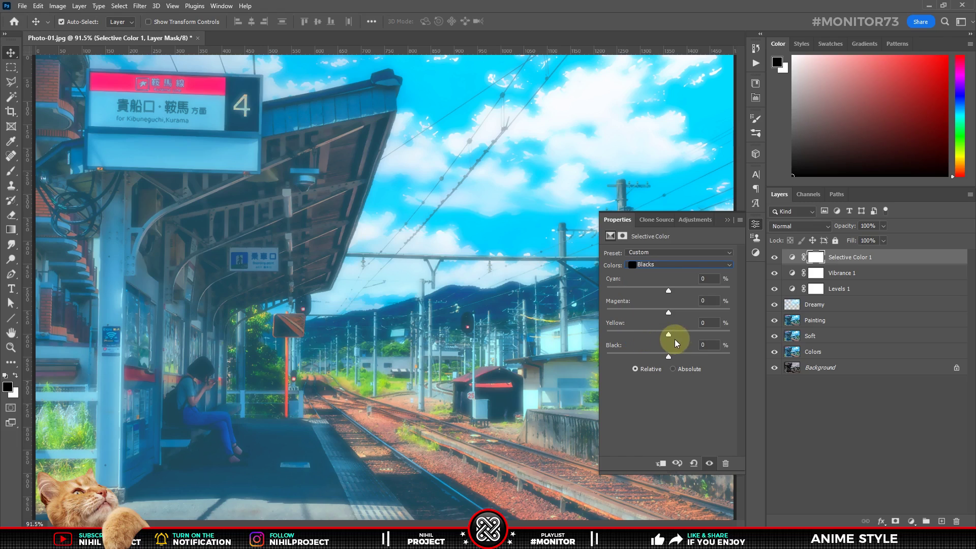
left_click(707, 324)
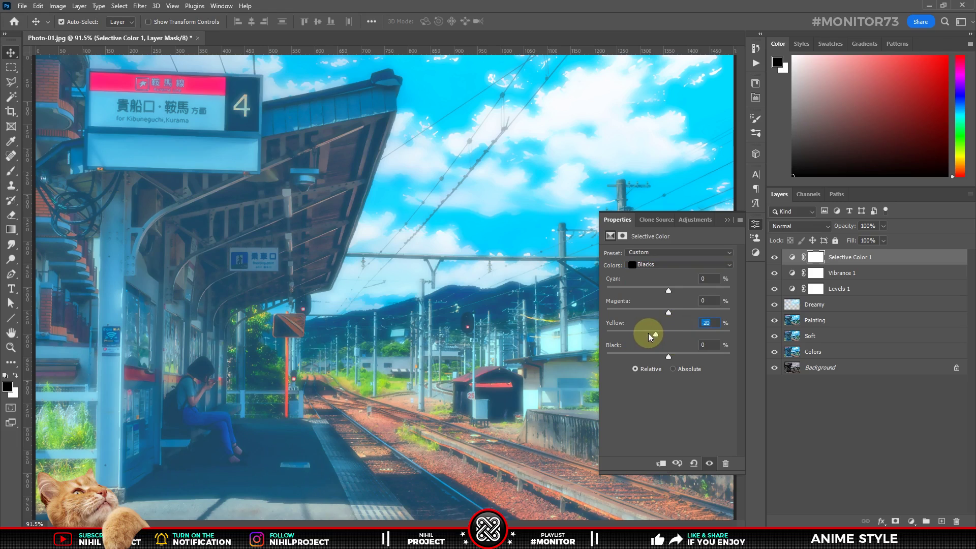
left_click(727, 220)
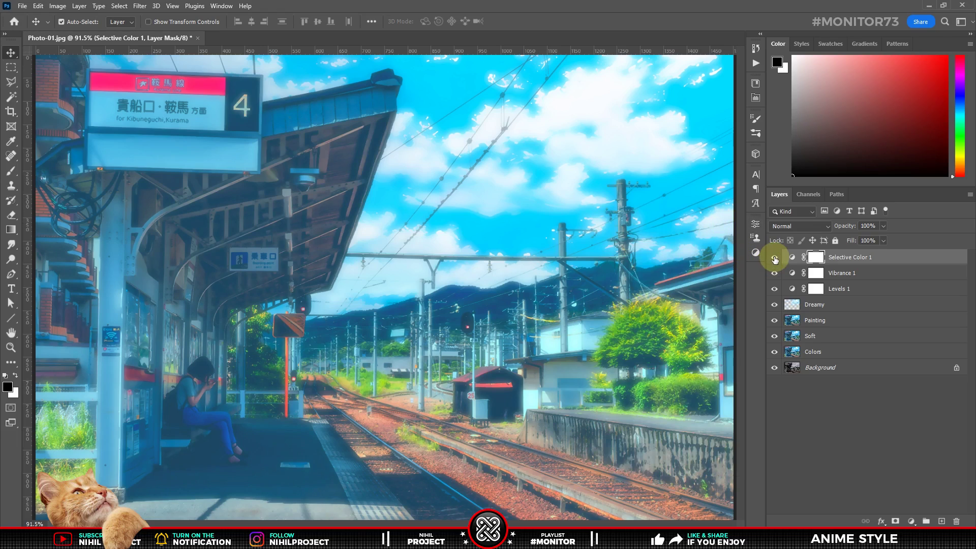
left_click(775, 260)
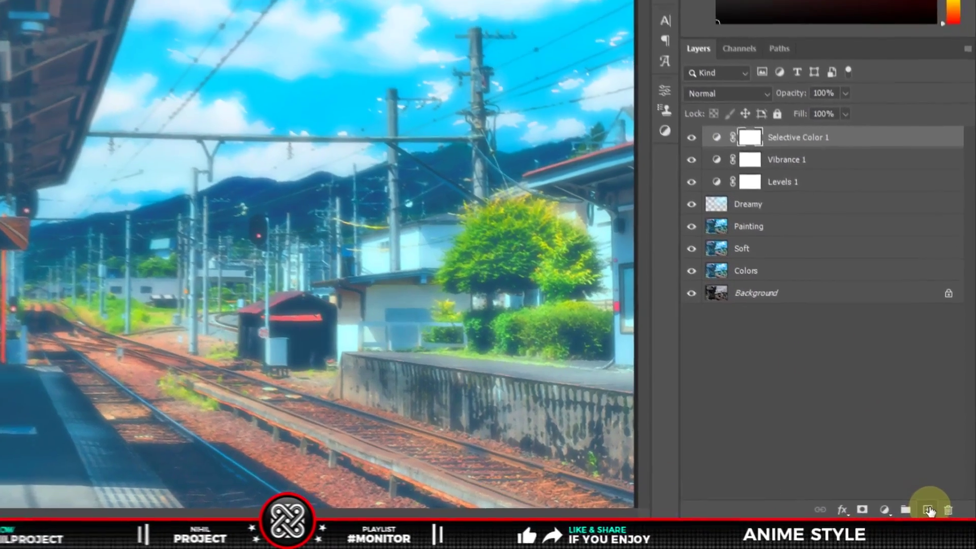
Step: Add a new empty layer named 'Light' at the top of the stack
left_click(941, 521)
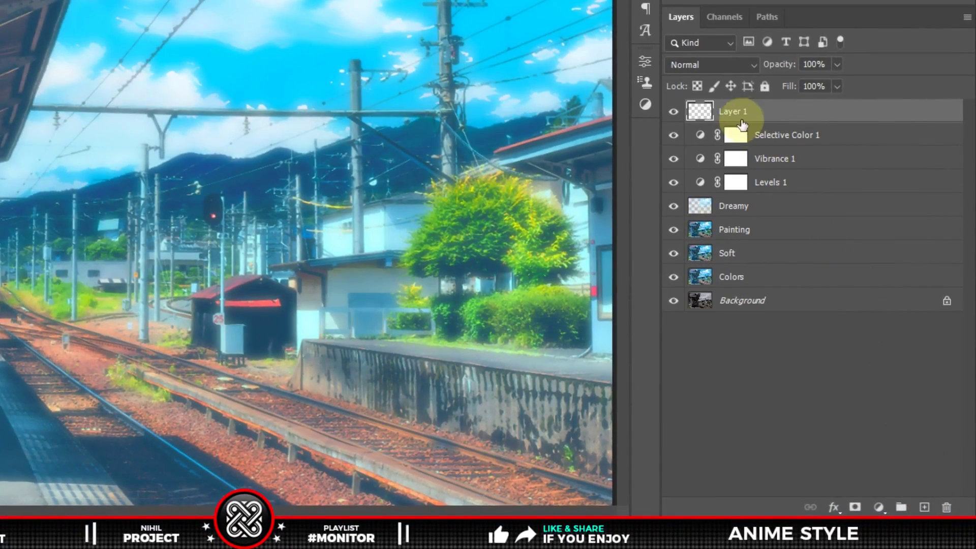
double_click(734, 110)
type("Light")
key("Return")
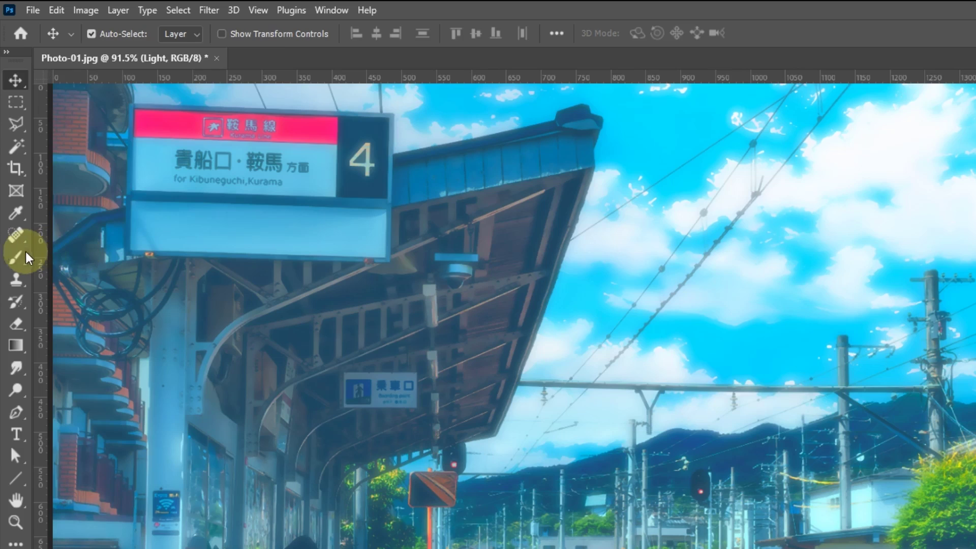
Step: Select the Brush Tool and set the foreground colour to a pale cream
right_click(24, 257)
left_click(50, 256)
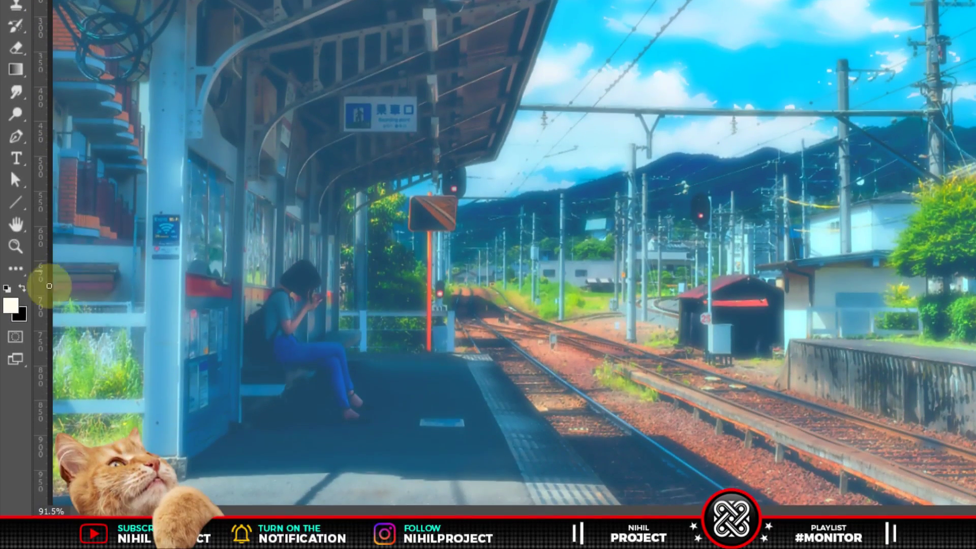
left_click(11, 305)
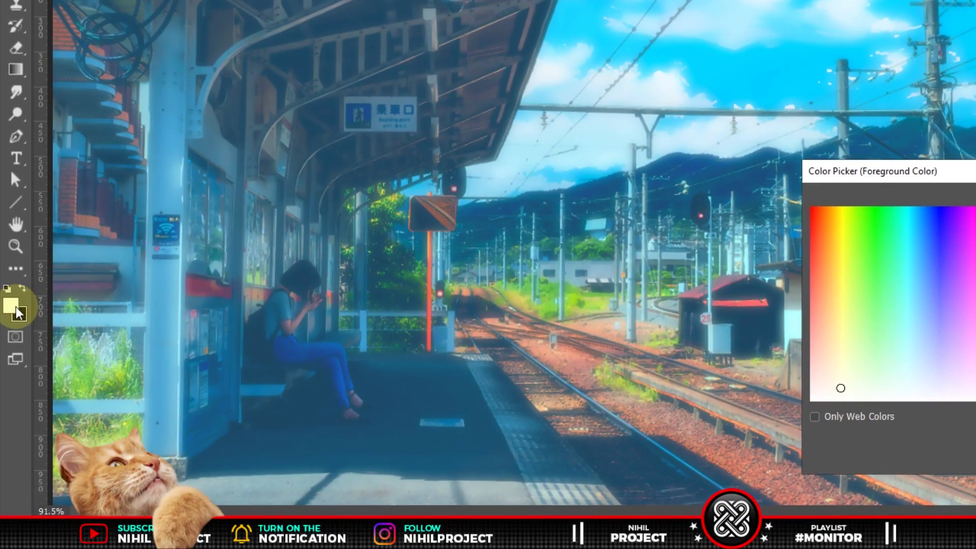
left_click_drag(889, 171, 260, 158)
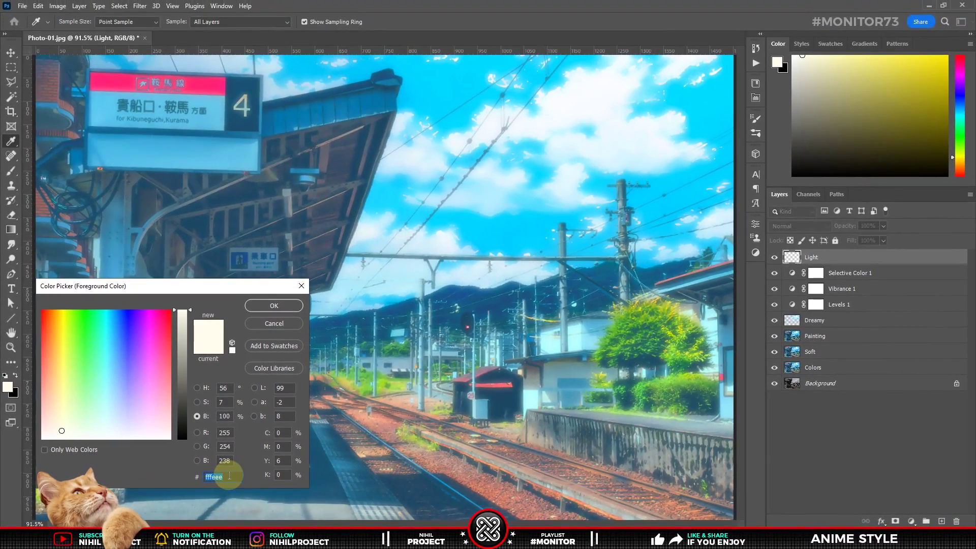
left_click(274, 305)
Step: Make the brush very large and soft, with the whole photo fitted in the window
key("b")
scroll(272, 305, "down", 3)
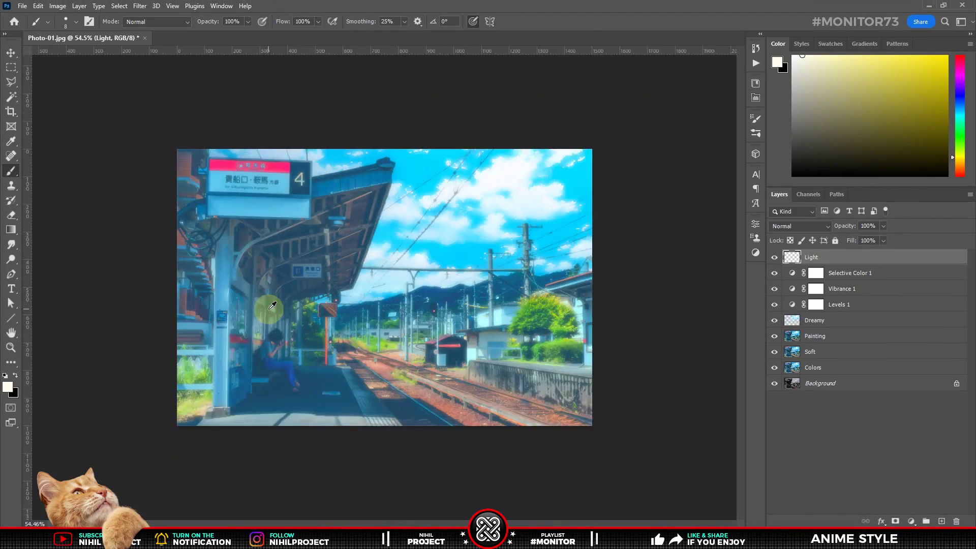
scroll(272, 305, "down", 3)
mouse_move(269, 305)
left_mouse_down()
mouse_move(508, 294)
mouse_move(403, 233)
left_mouse_up()
scroll(371, 208, "down", 3)
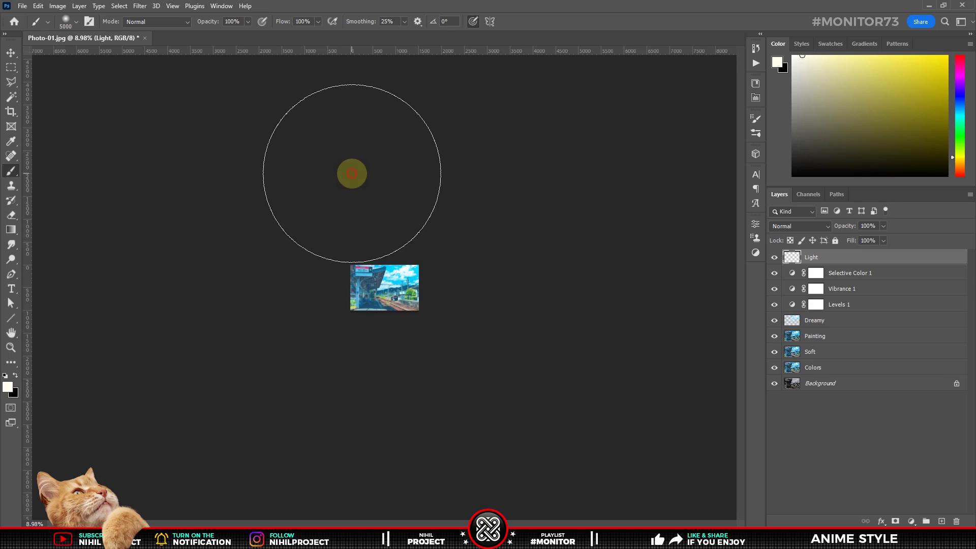
key("ctrl+0")
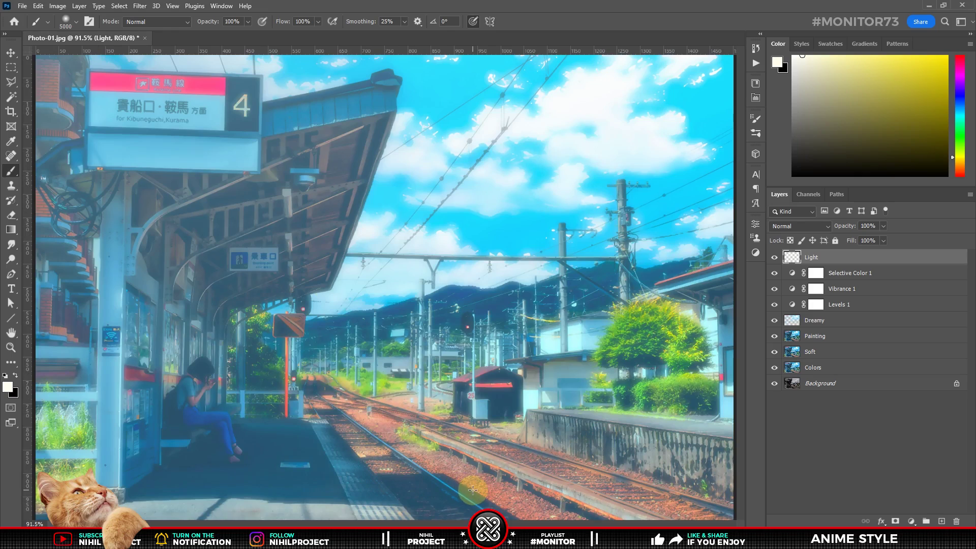
Step: Set Light to Screen blending and group layers Light through Colors as 'Anime Style'
left_click(804, 226)
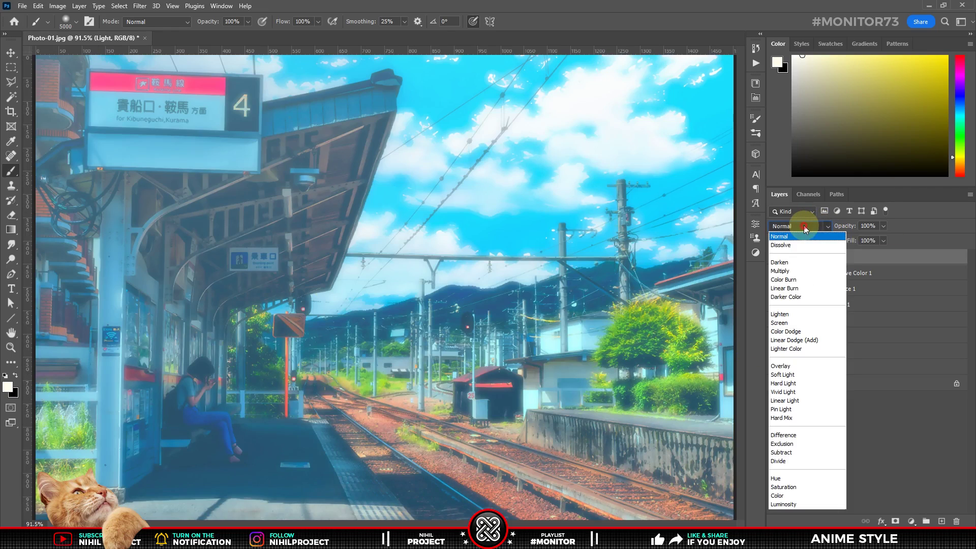
left_click(800, 323)
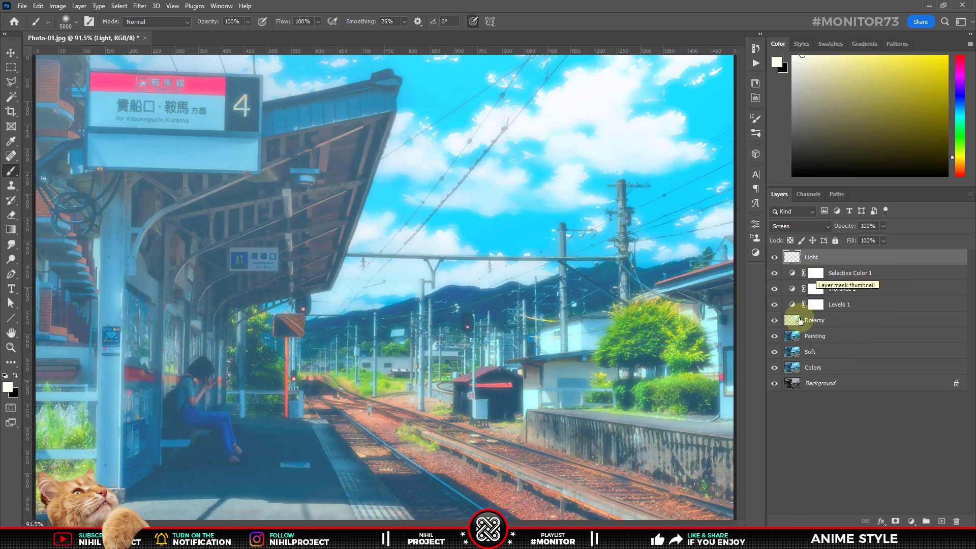
left_click(833, 370, "shift")
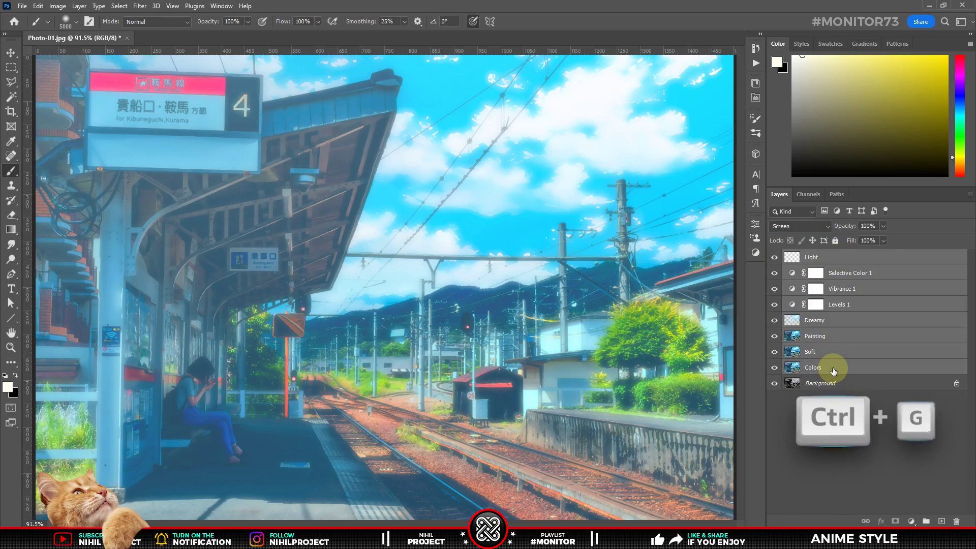
key("ctrl+g")
left_click(815, 258)
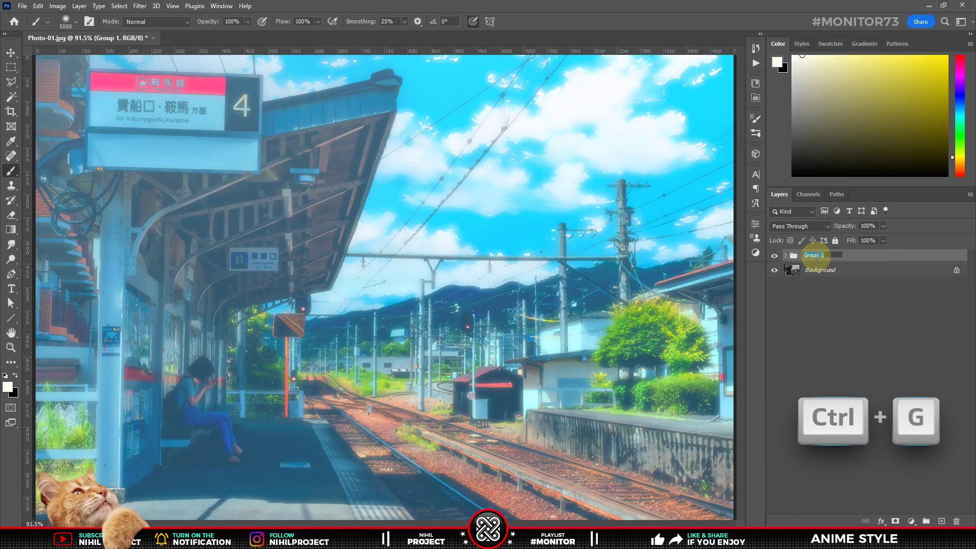
type("Anime Style")
key("Return")
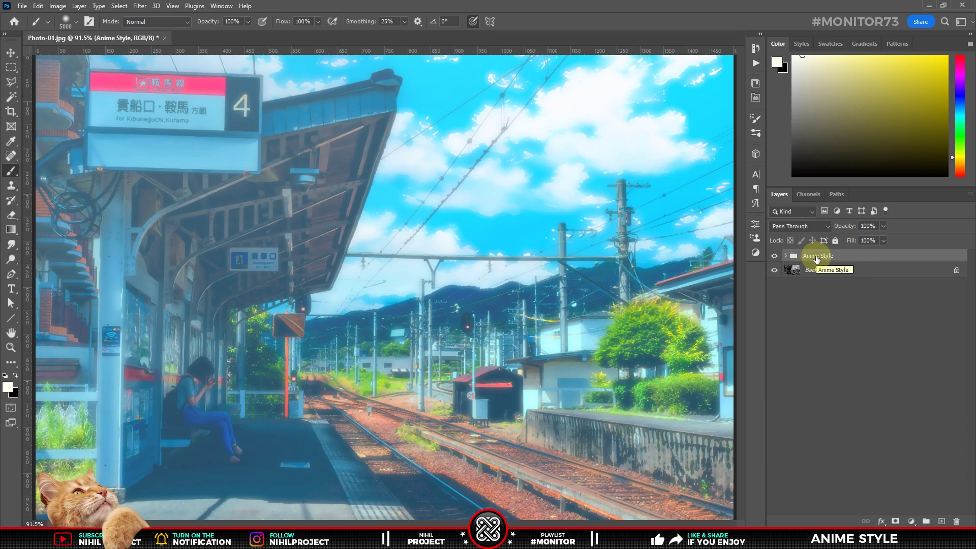
right_click(778, 256)
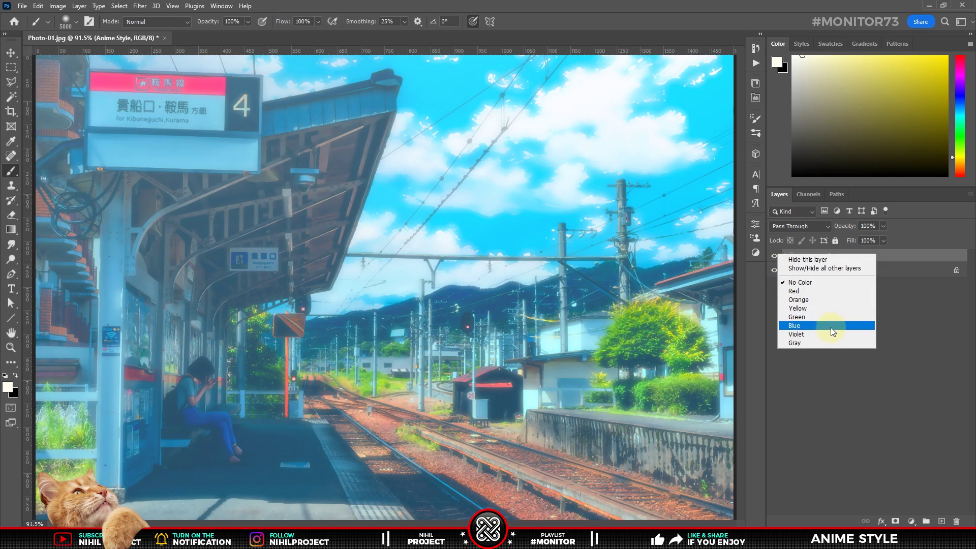
left_click(798, 299)
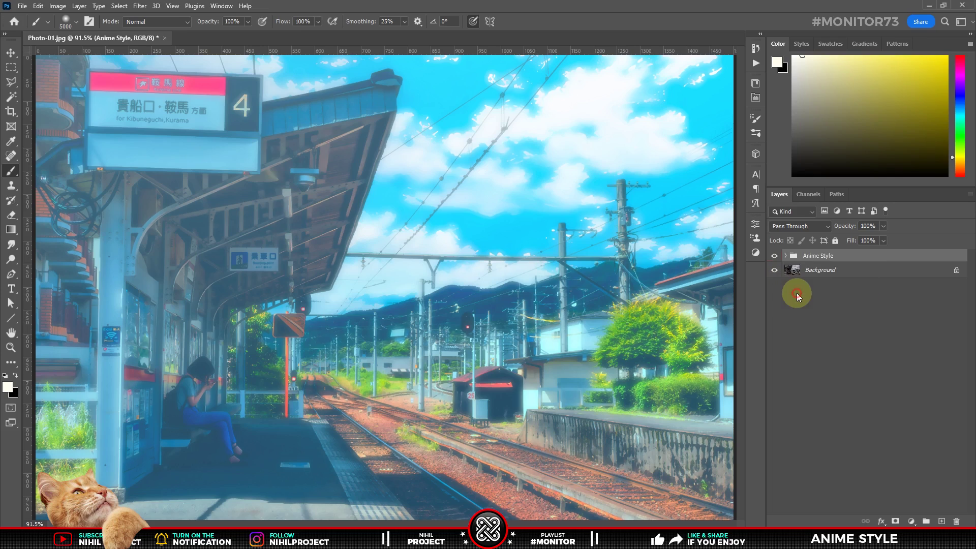
left_click(775, 257)
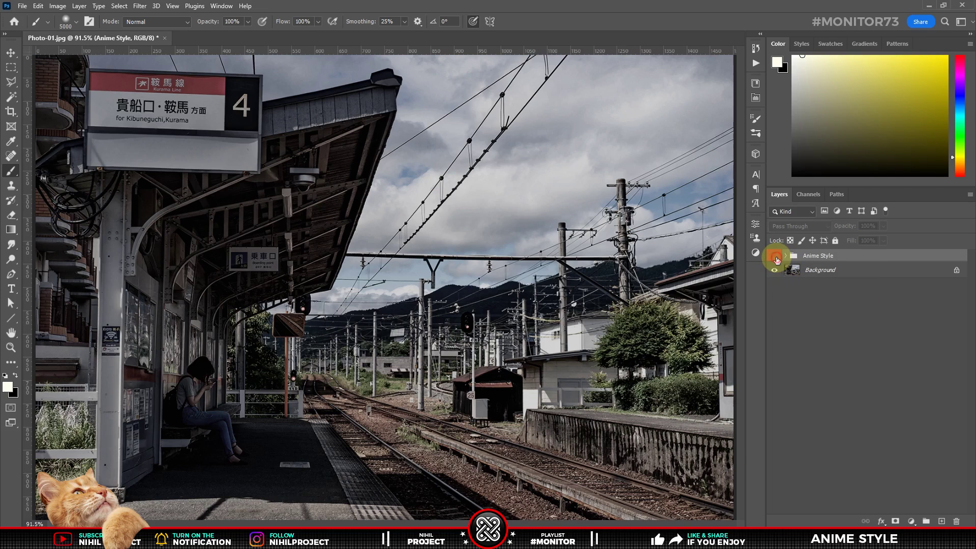
left_click(775, 258)
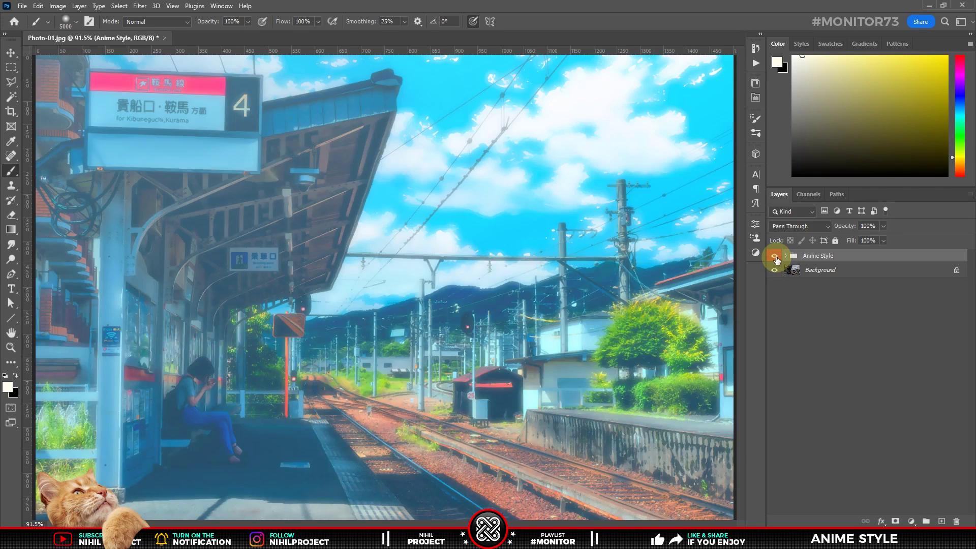
left_click(775, 256)
left_click(775, 257)
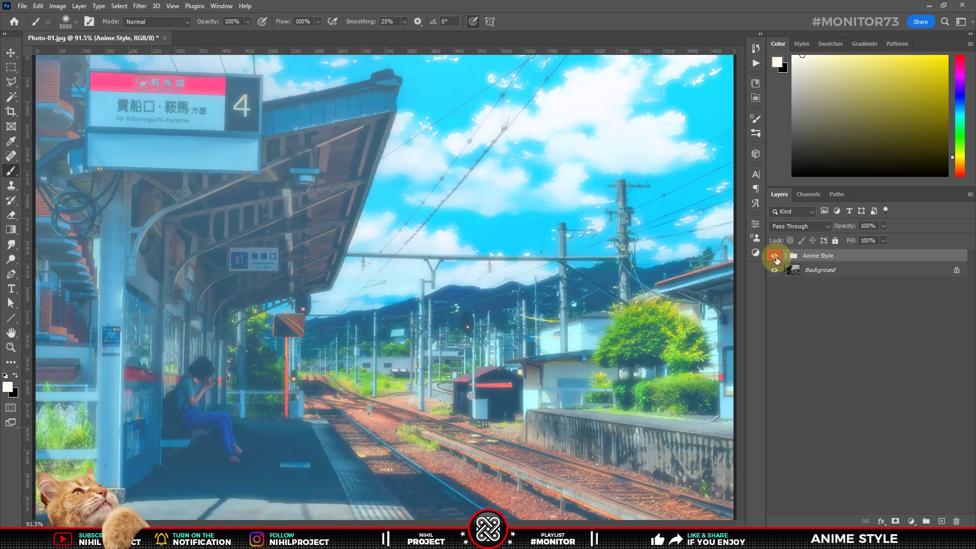